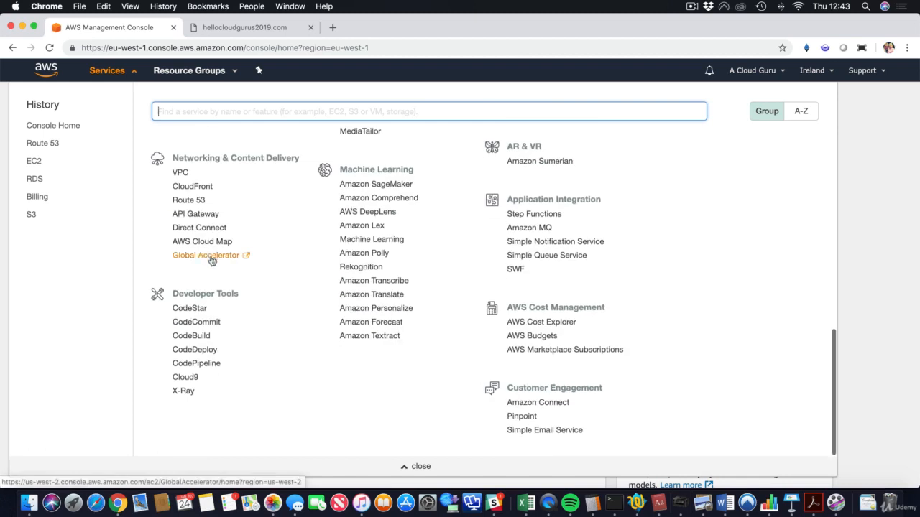
Step: Open the hellocloudgurus2019.com hosted zone in Route 53 and delete its A record set
left_click(197, 203)
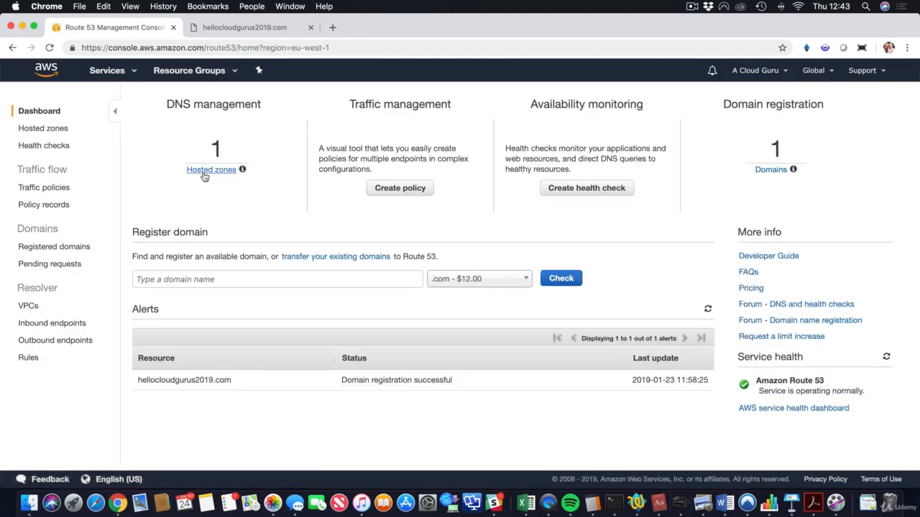
left_click(211, 171)
left_click(215, 175)
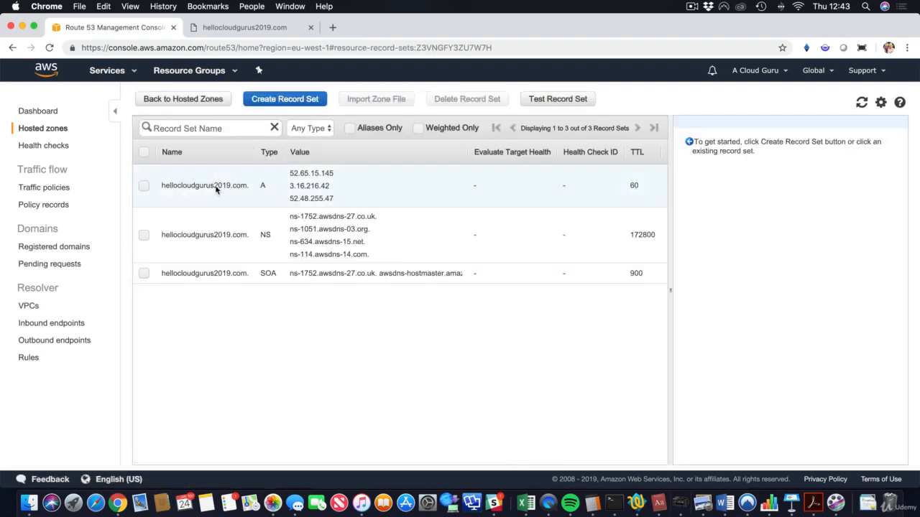
left_click(218, 186)
left_click(447, 102)
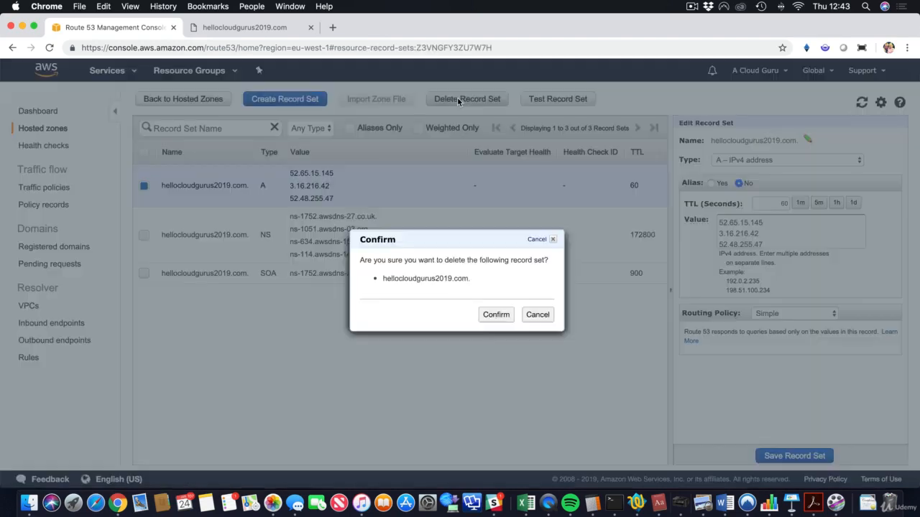
left_click(494, 314)
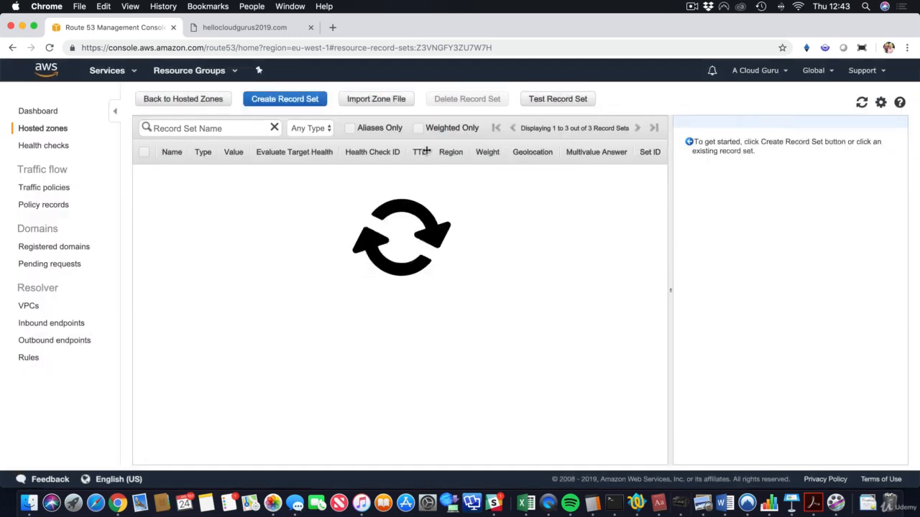
Step: Reload the hellocloudgurus2019.com website repeatedly to check whether the domain still resolves, and return to the Route 53 console
left_click(287, 100)
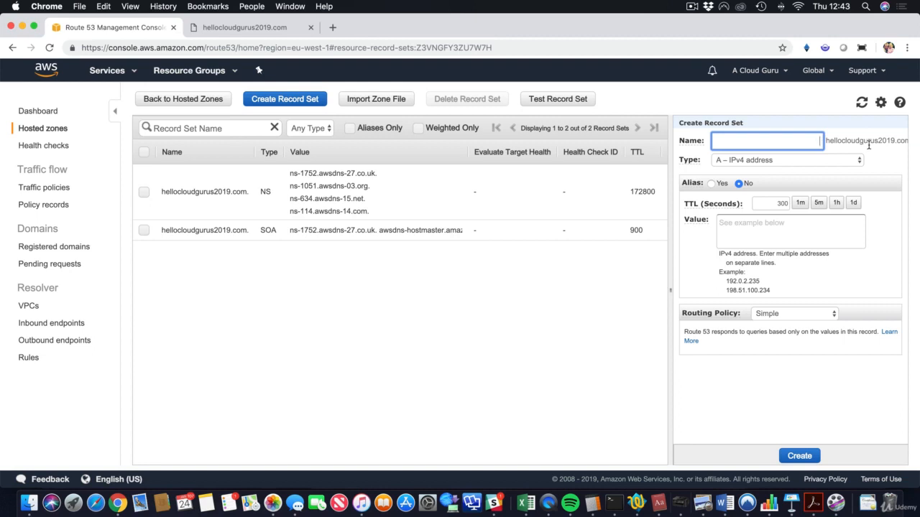
left_click(245, 26)
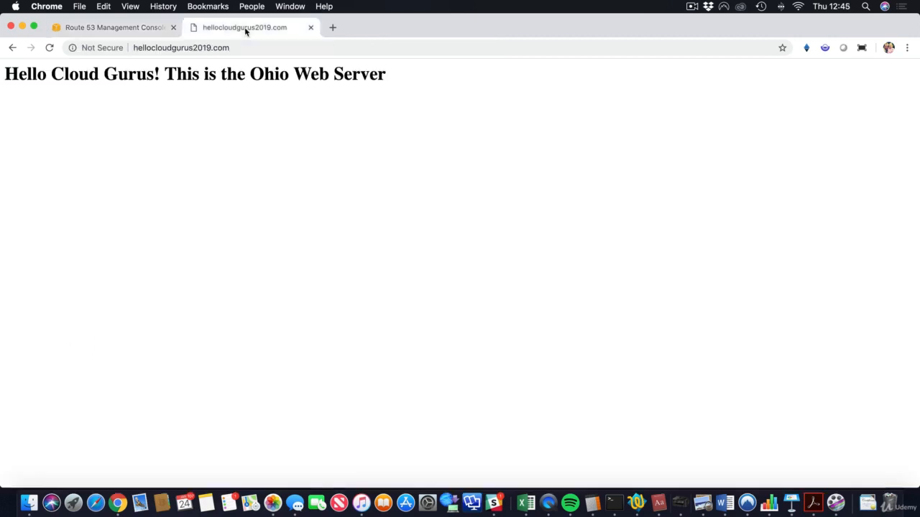
key("super+r")
key("super+r")
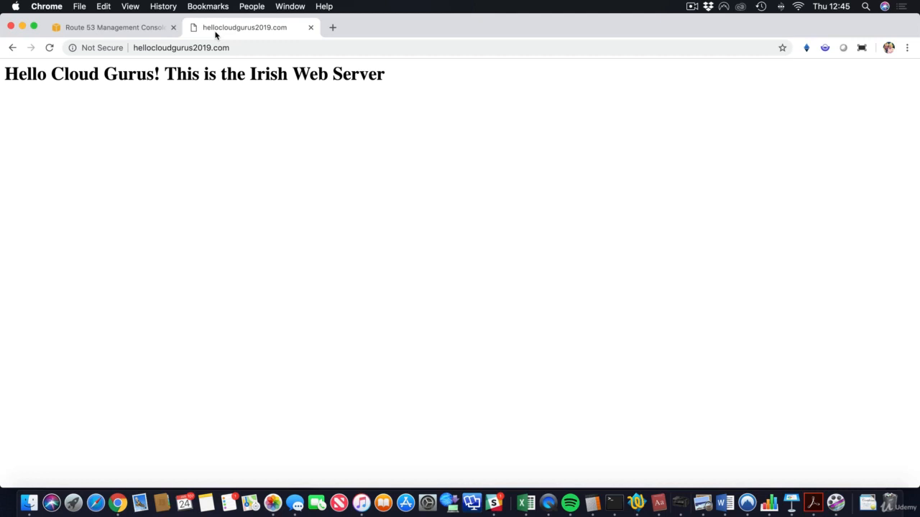
left_click(149, 27)
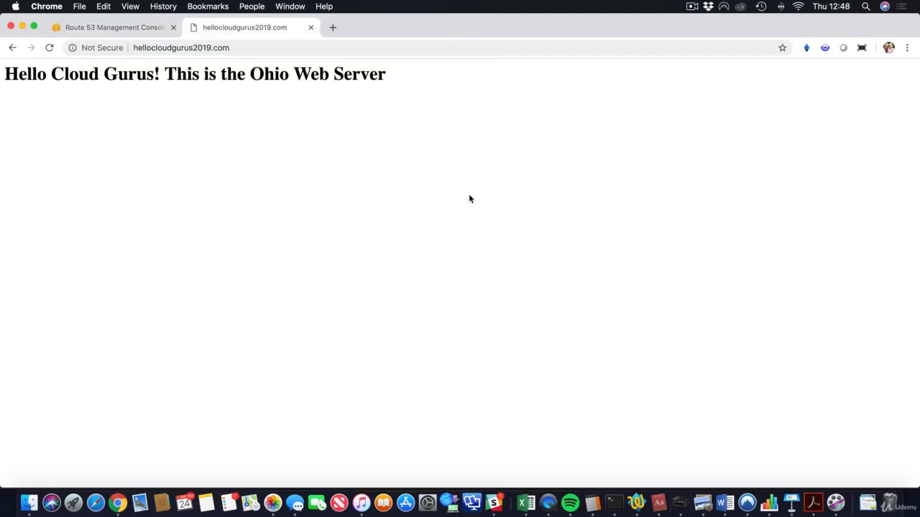
key("super+r")
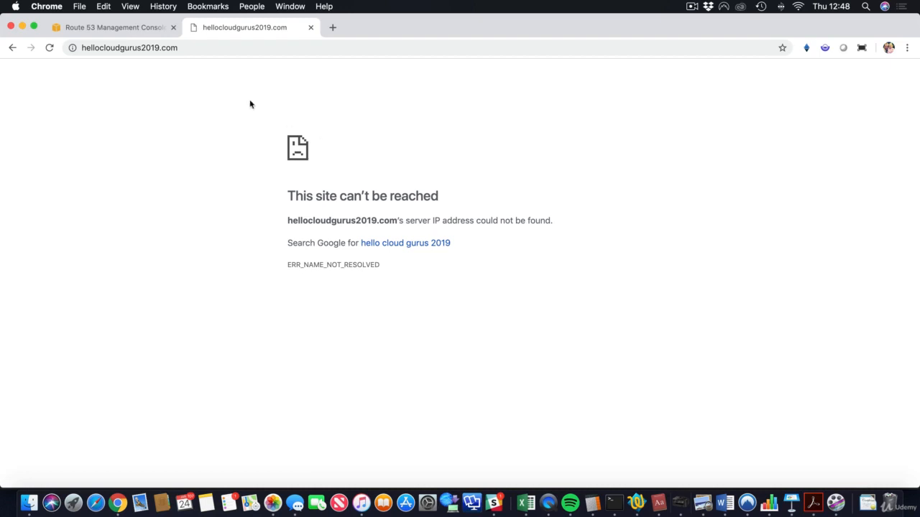
left_click(138, 26)
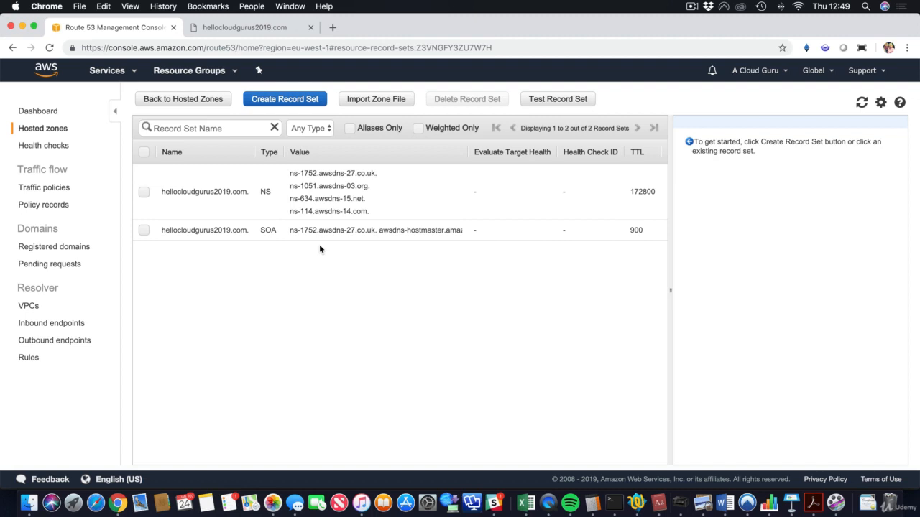
Step: Start a new A record set with values 52.65.15.145, 3.16.216.42 and 52.48.255.47 and the Weighted routing policy
left_click(284, 99)
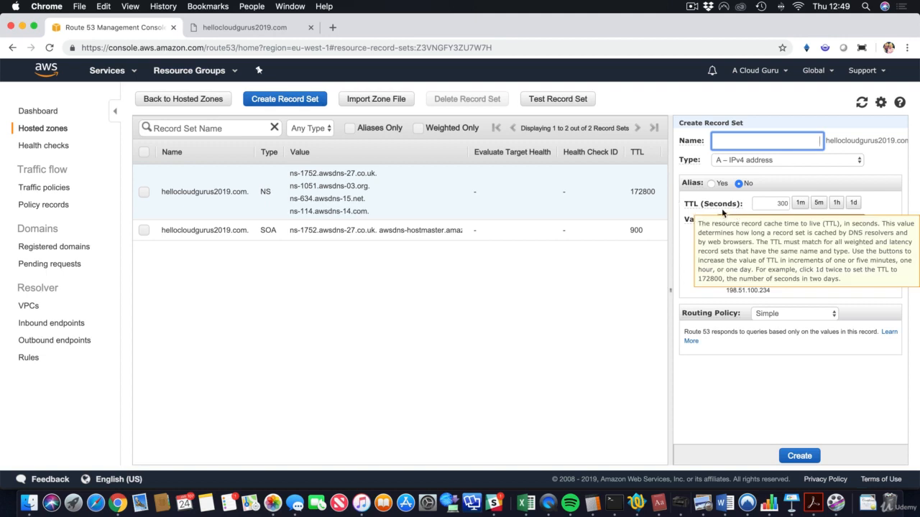
left_click(740, 233)
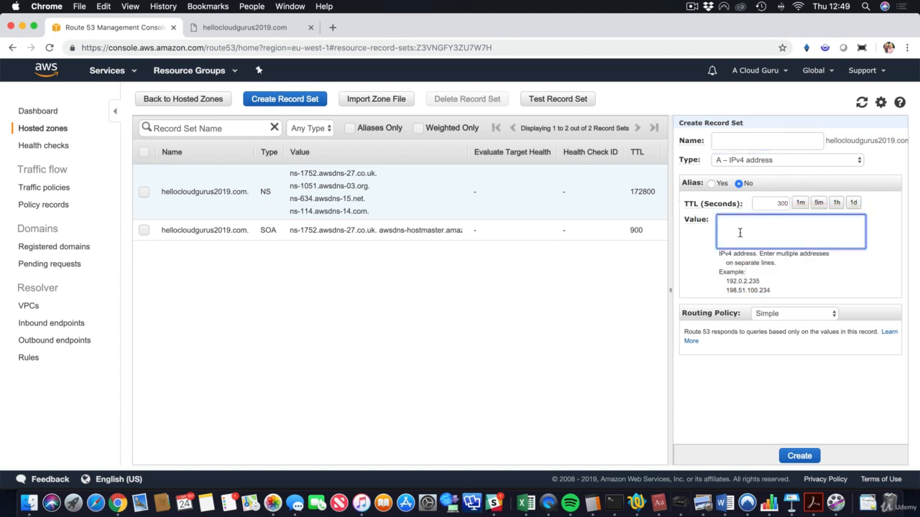
type("52.65.15.145 3.16.216.42 52.48.255.47")
left_click(796, 313)
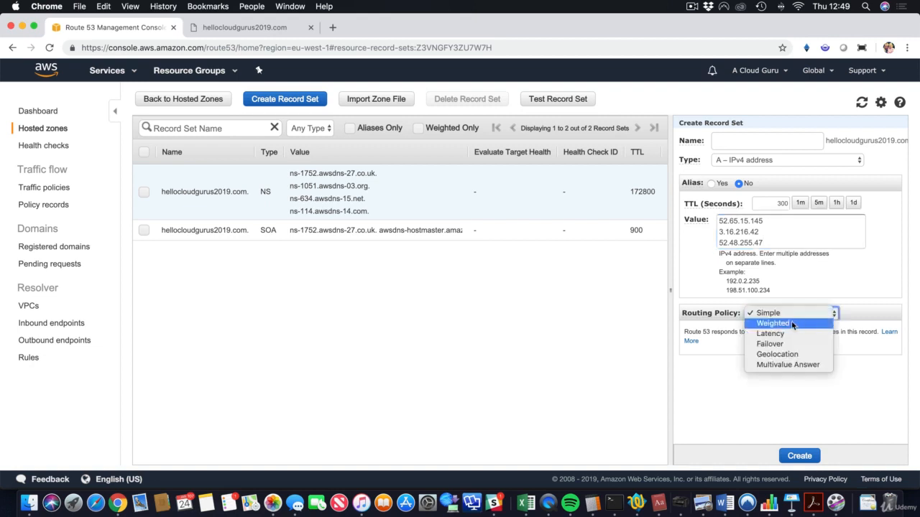
left_click(791, 324)
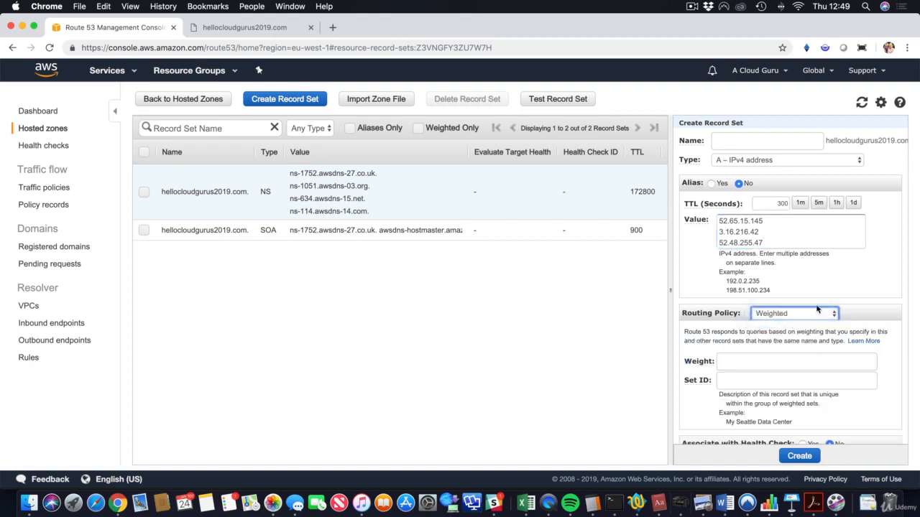
Step: Copy the addresses 3.16.216.42 and 52.48.255.47 and remove them from the new record set's value
scroll(833, 293, "down", 1)
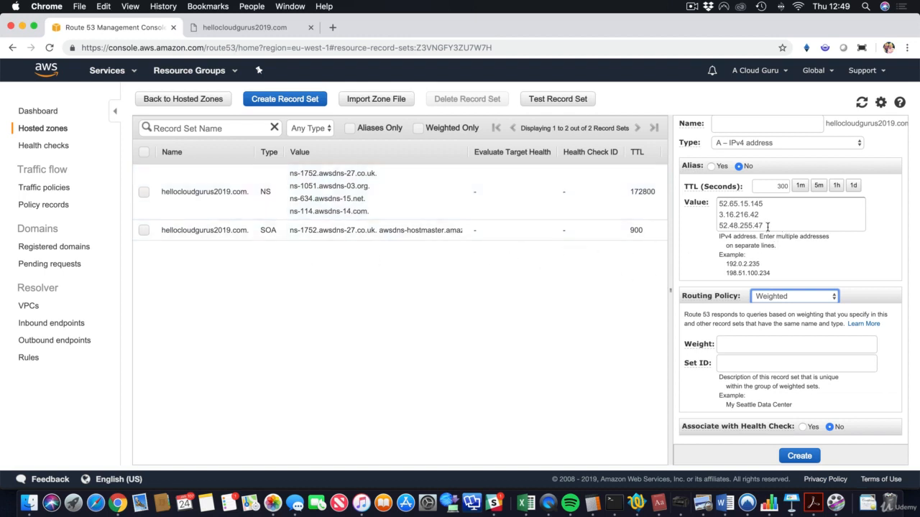
left_click_drag(768, 226, 714, 222)
key("super+c")
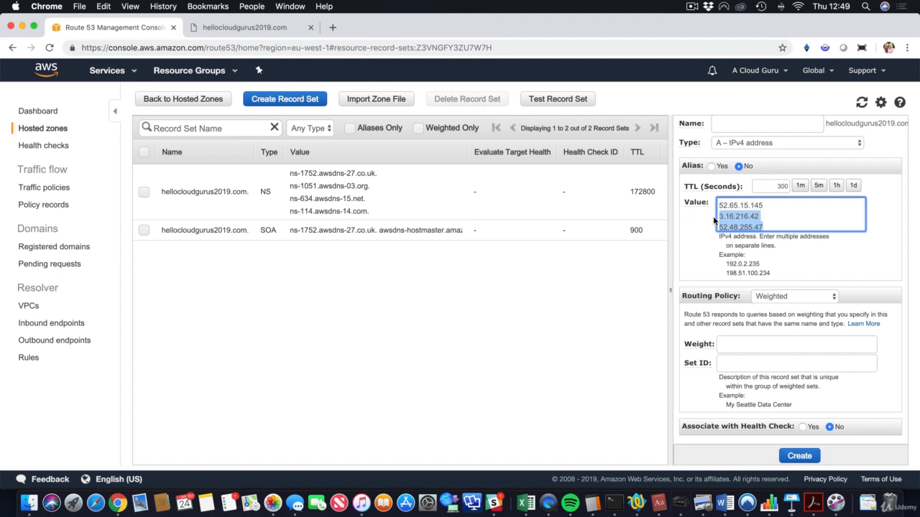
key("BackSpace")
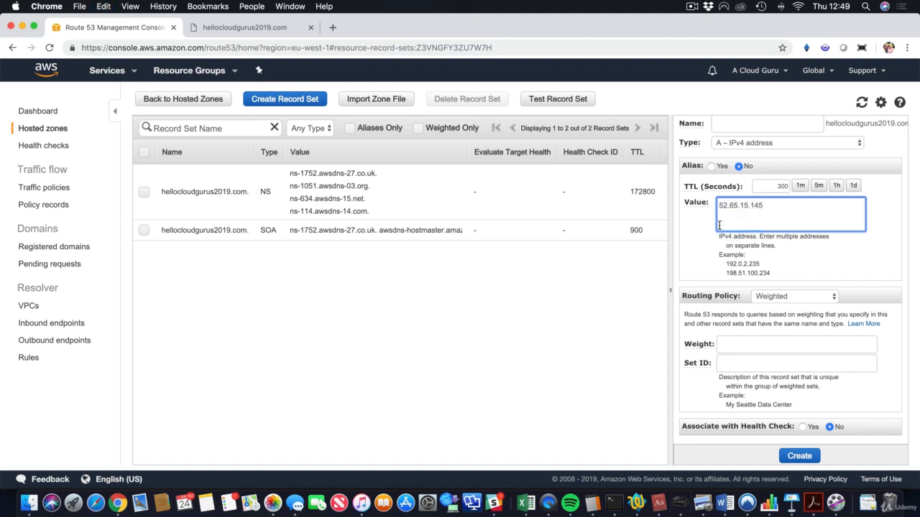
Step: Give the new record set a weight of 20 and the Set ID Sydney, and create it
left_click(751, 346)
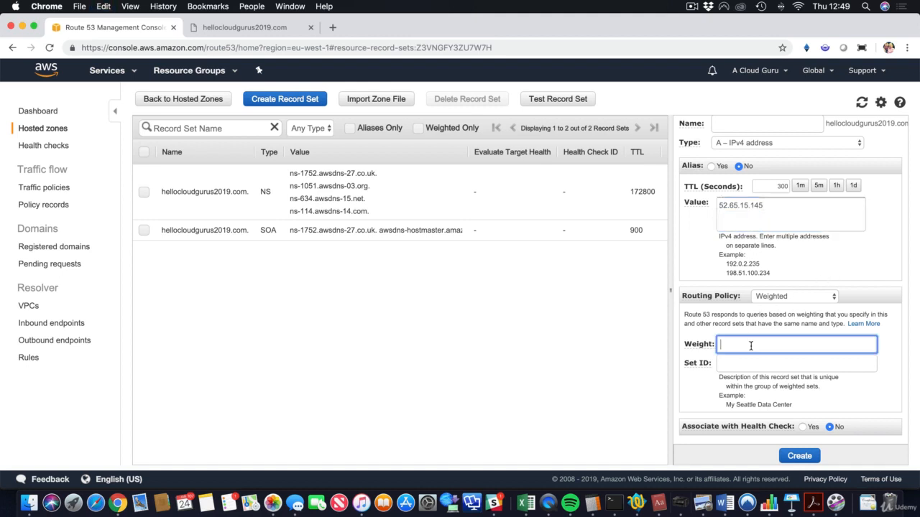
type("20")
left_click(799, 458)
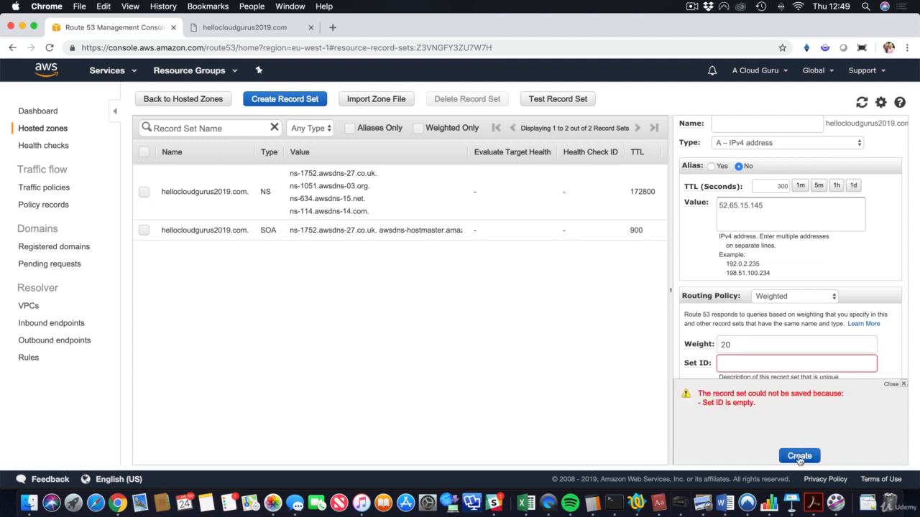
left_click(904, 384)
left_click(747, 368)
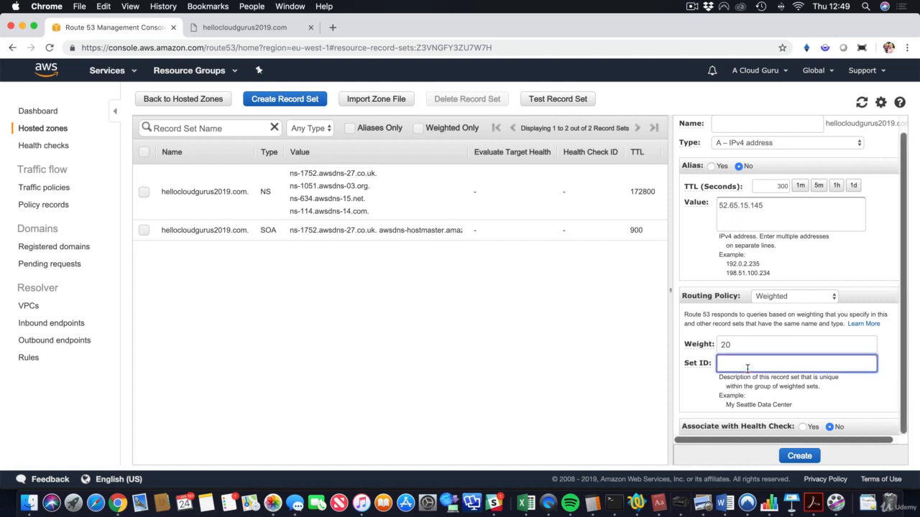
type("Sydney")
left_click(799, 457)
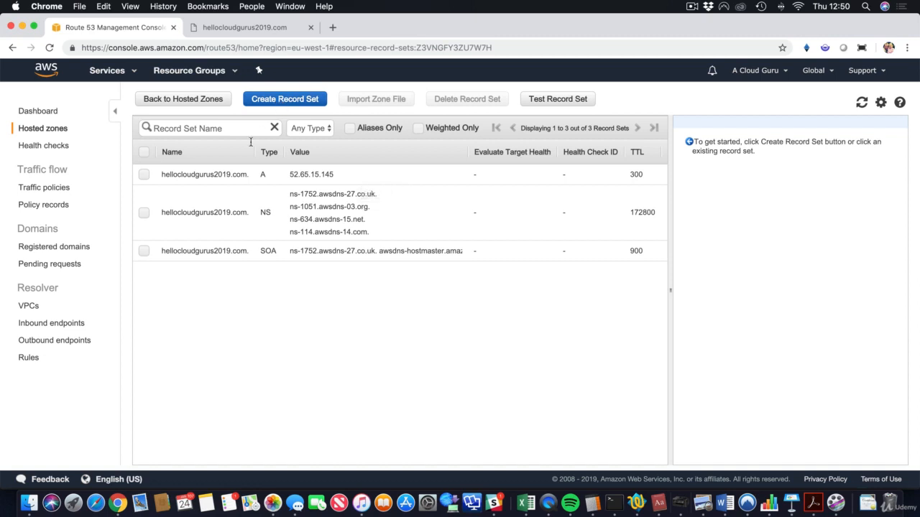
Step: Set the TTL of the 52.65.15.145 A record set to 60 seconds and save it
left_click(144, 174)
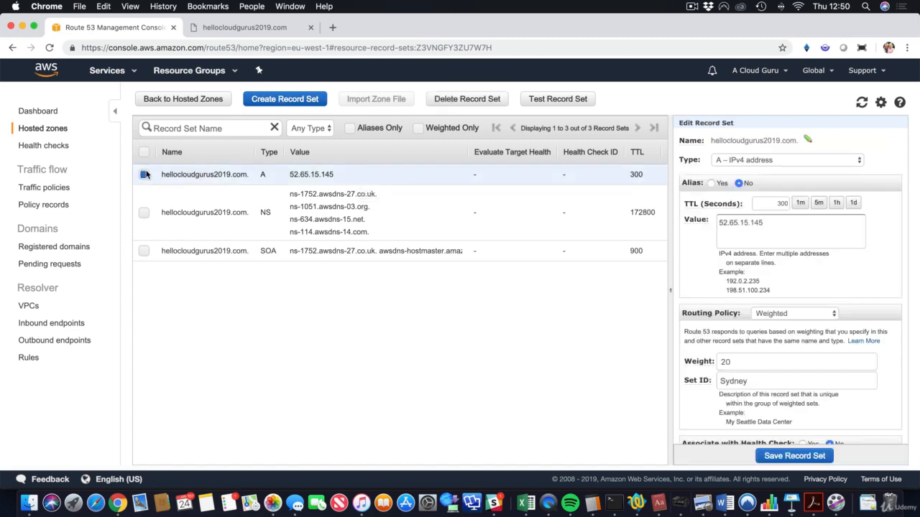
left_click(800, 204)
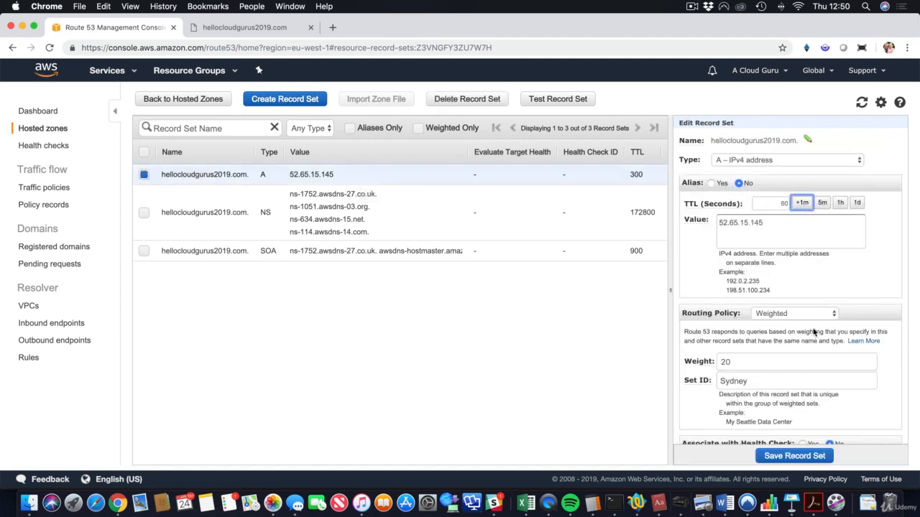
left_click(802, 456)
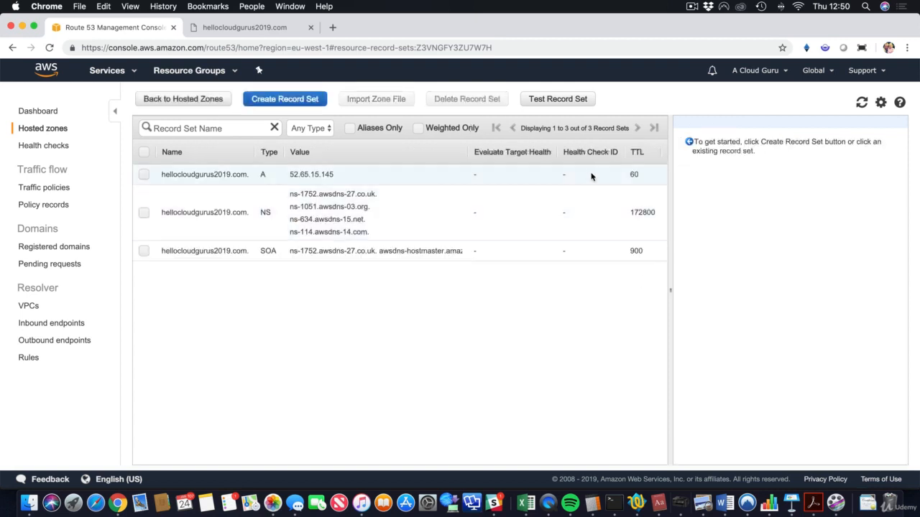
Step: Start another A record set from the copied addresses, copying 52.48.255.47 out and keeping only 3.16.216.42 as its value
left_click(293, 102)
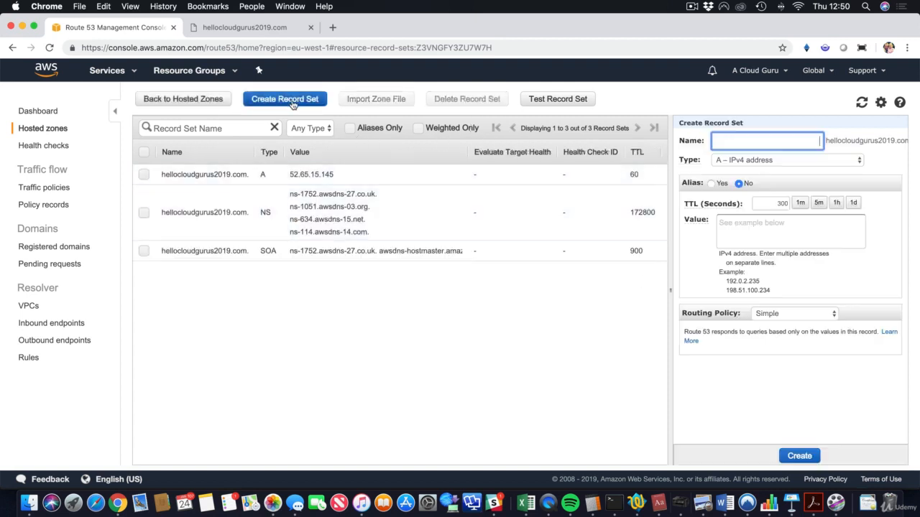
left_click(754, 219)
key("super+v")
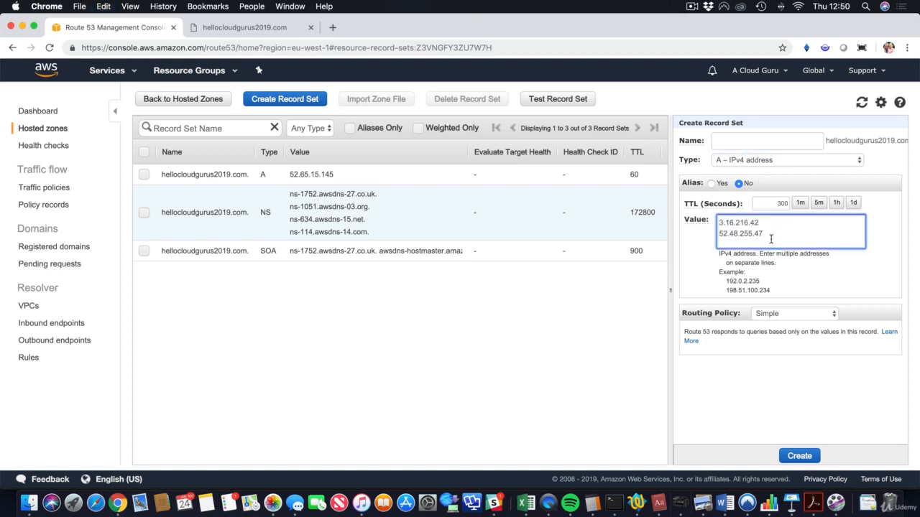
left_click_drag(771, 235, 716, 234)
key("super+c")
key("BackSpace")
Step: Apply the Weighted routing policy with weight 30 and Set ID Ohio to the 3.16.216.42 record set, and create it
left_click(775, 317)
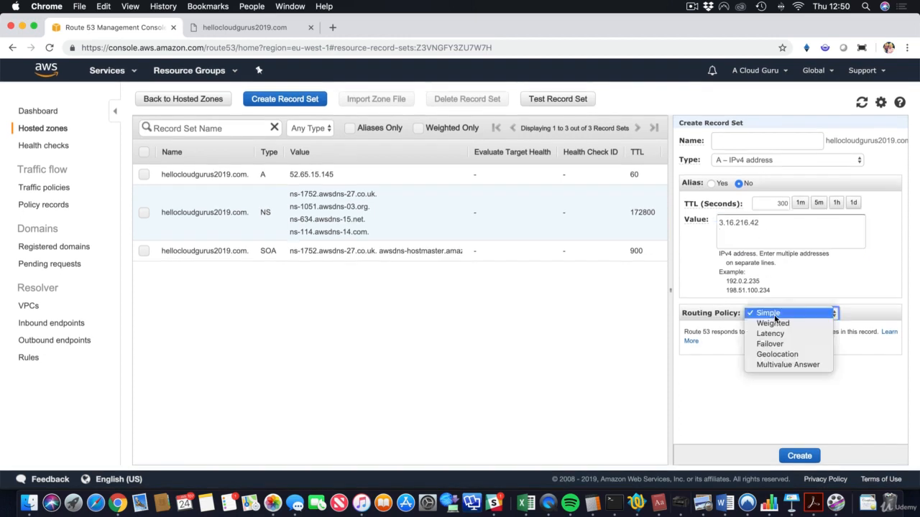
left_click(777, 326)
left_click(733, 365)
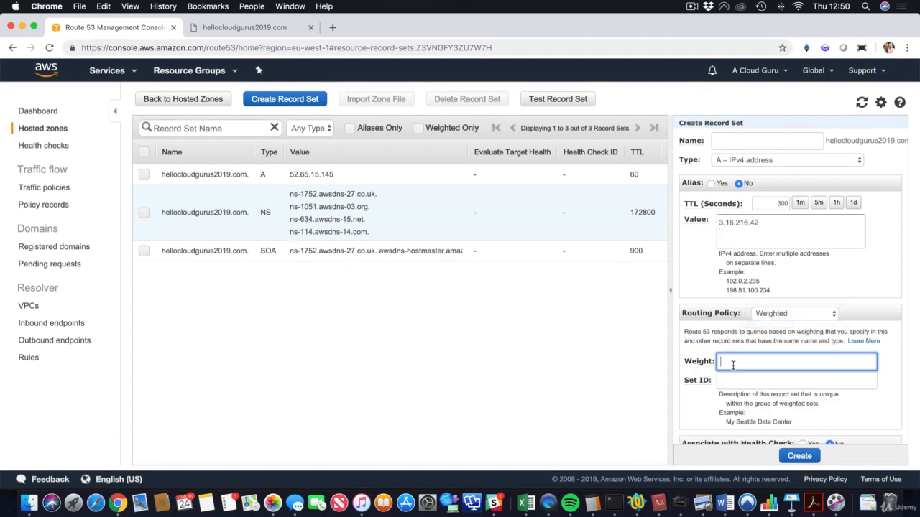
type("30")
left_click(742, 391)
left_click(743, 385)
type("O")
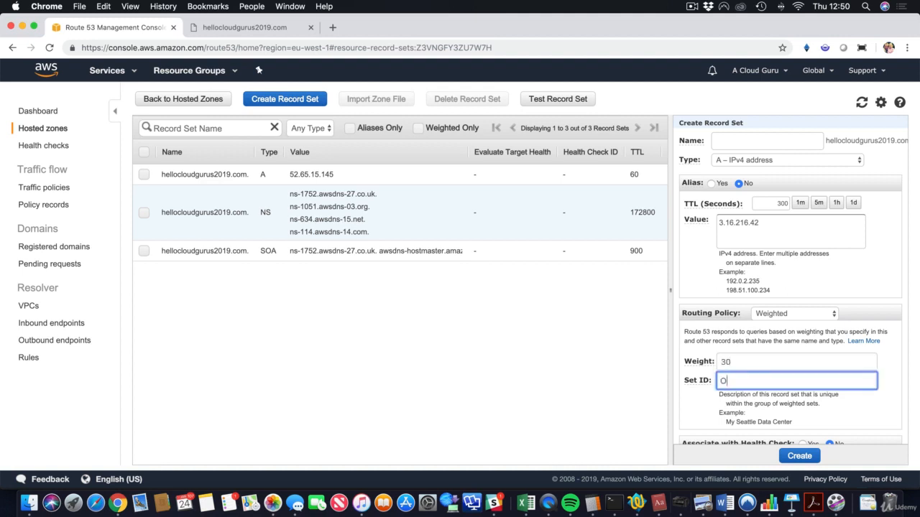
type("hio")
left_click(799, 455)
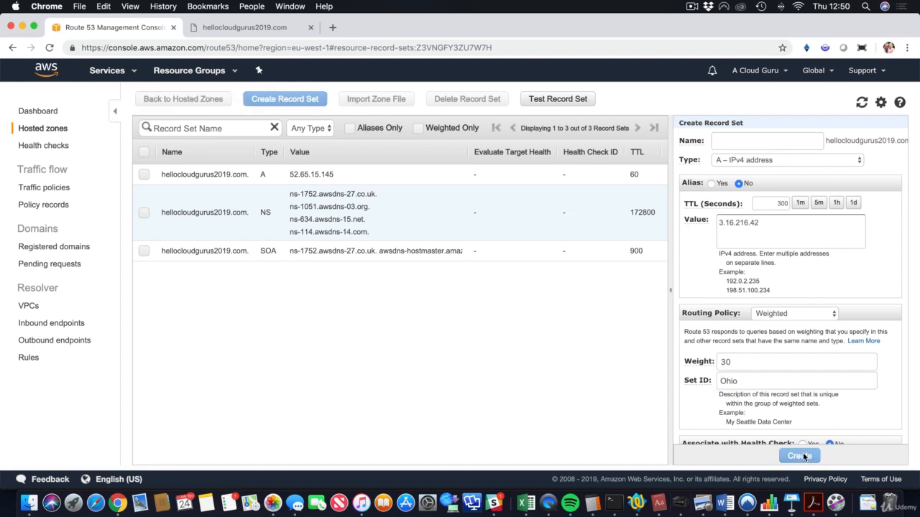
Step: Examine the weights, TTLs and set IDs of the two weighted A record sets in the list
scroll(581, 219, "right", 5)
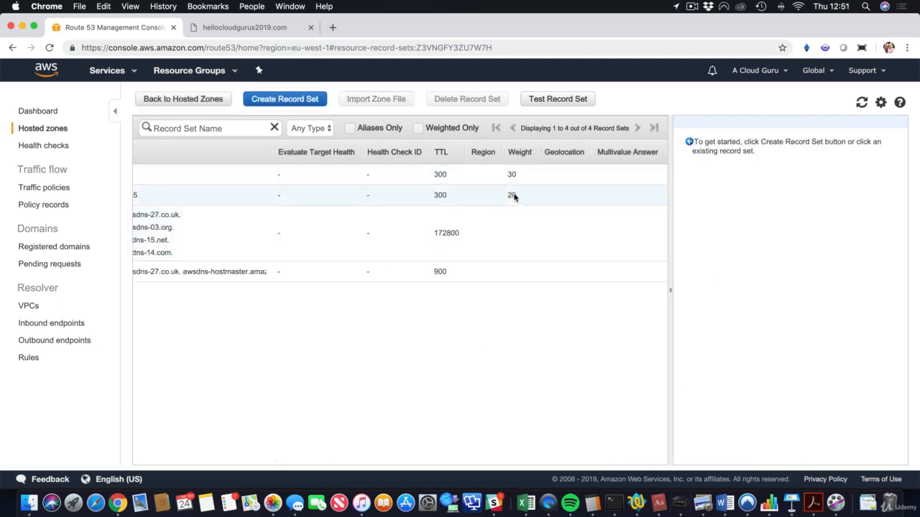
scroll(513, 198, "left", 2)
scroll(514, 198, "right", 1)
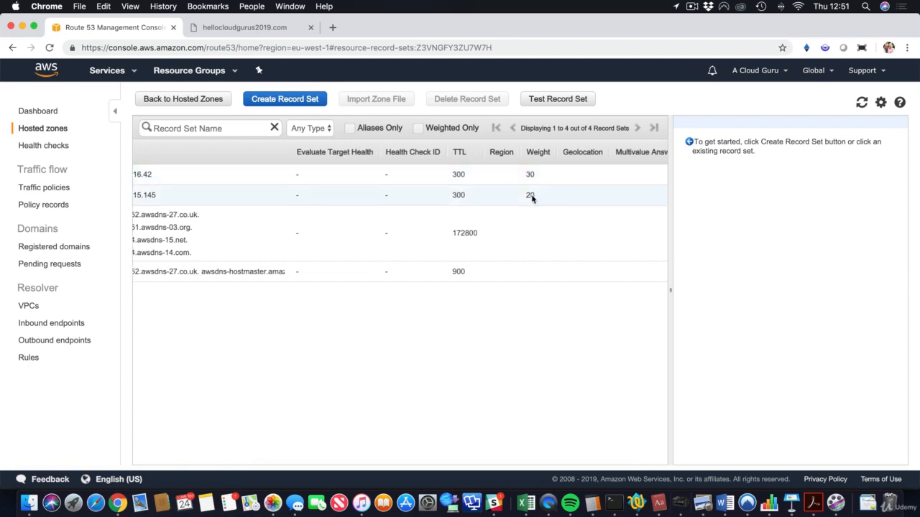
scroll(531, 197, "left", 5)
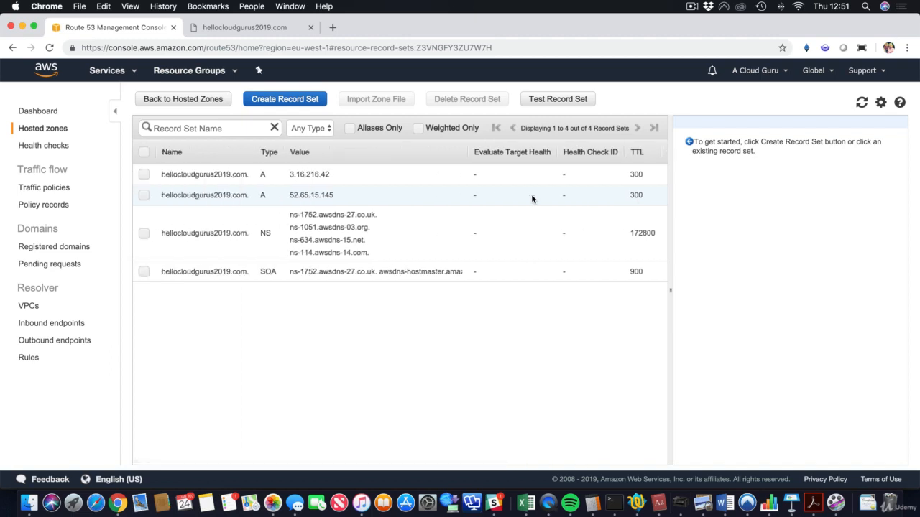
scroll(376, 201, "right", 5)
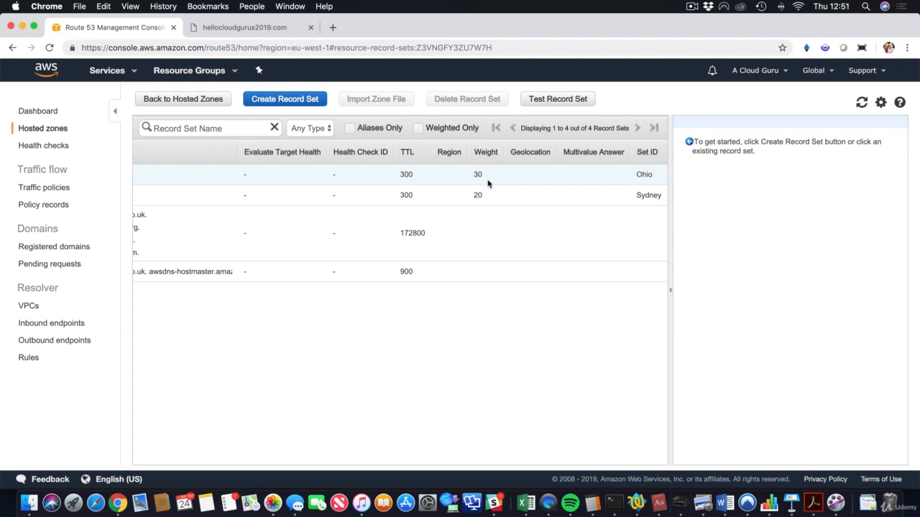
scroll(488, 185, "left", 5)
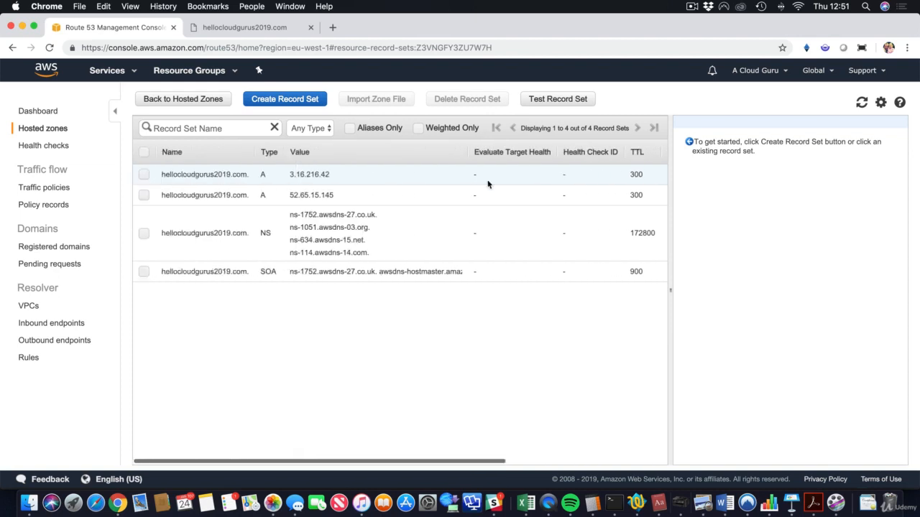
Step: Start a new A record set for the domain with the copied address 52.48.255.47 and a TTL of 60 seconds
left_click(260, 99)
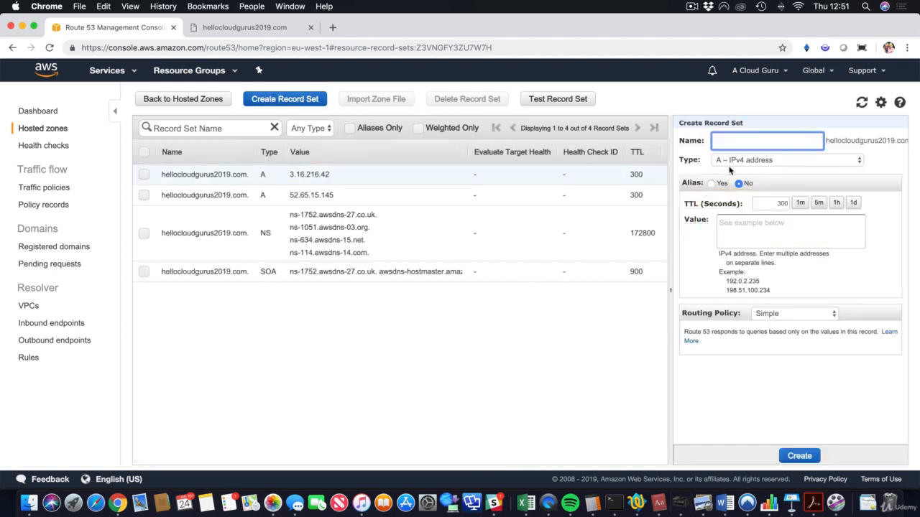
left_click(733, 223)
key("super+v")
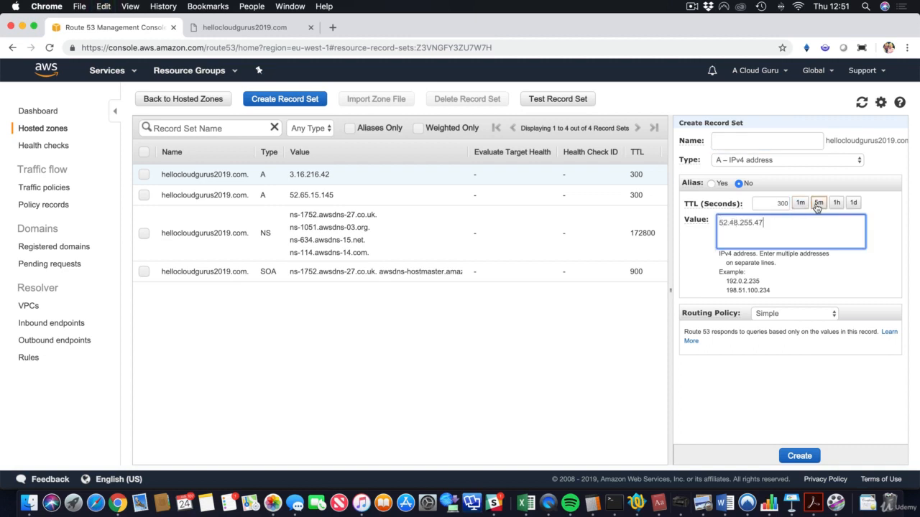
left_click(799, 203)
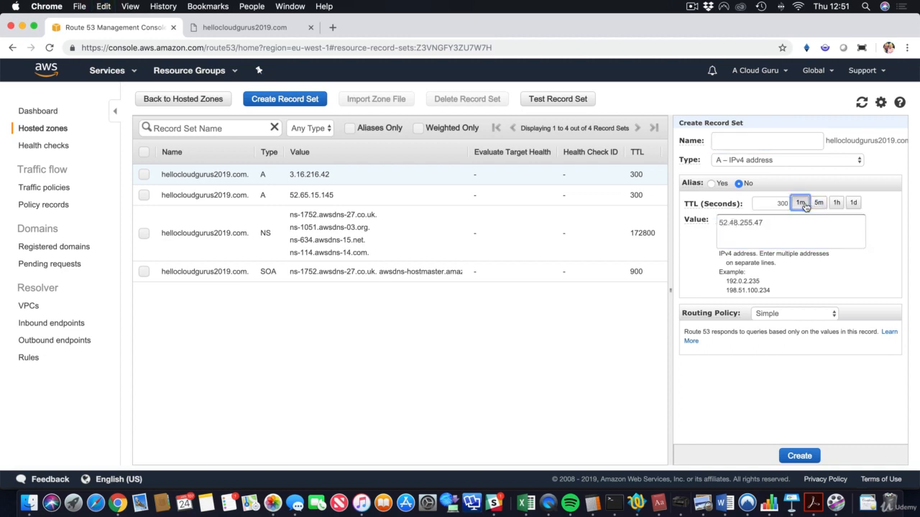
Step: Apply the Weighted routing policy with weight 50 and Set ID Ireland to the 52.48.255.47 record set, and create it
left_click(790, 314)
left_click(785, 324)
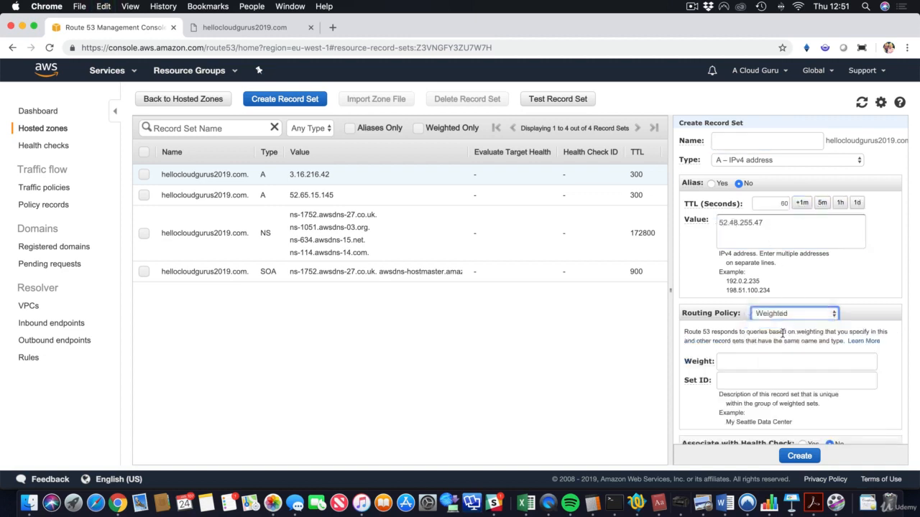
left_click(754, 362)
type("50")
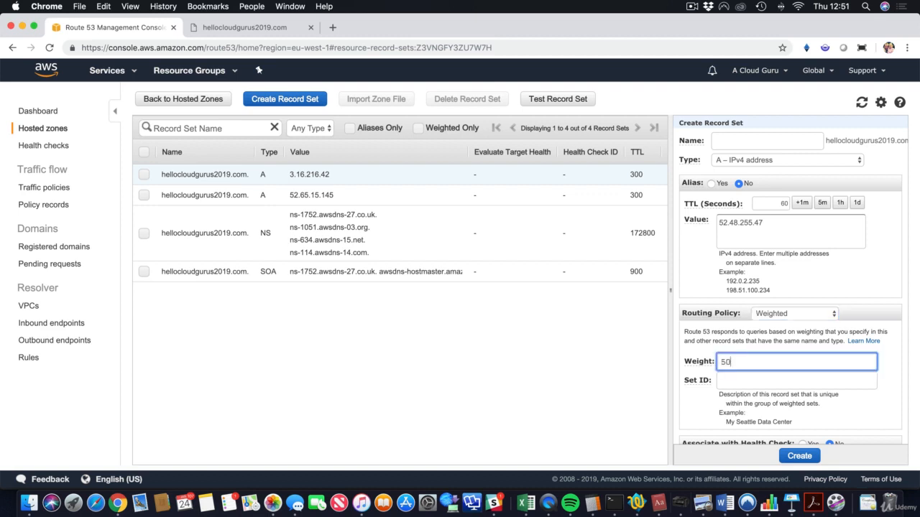
left_click(754, 383)
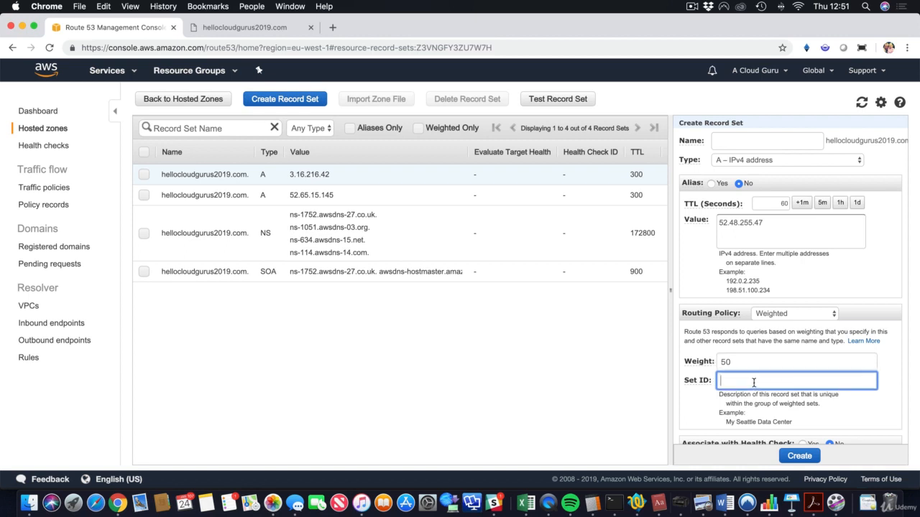
type("Ireland")
left_click(810, 458)
Step: Review the weights and set IDs of the weighted A record sets, and reload hellocloudgurus2019.com to see which web server responds
scroll(596, 212, "right", 5)
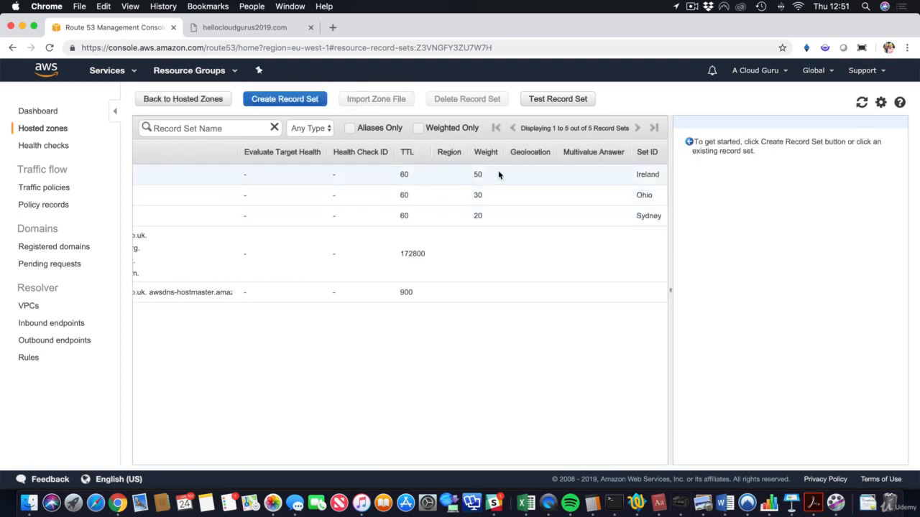
scroll(479, 198, "left", 5)
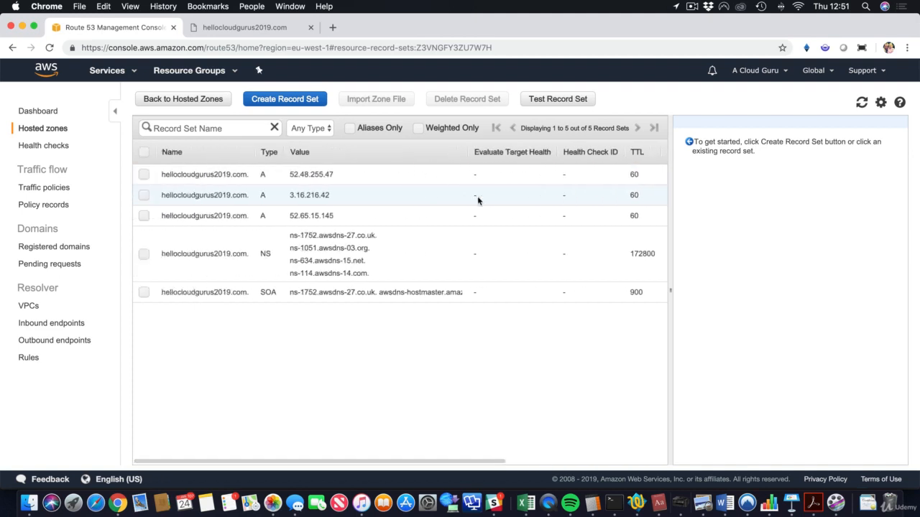
scroll(528, 207, "right", 5)
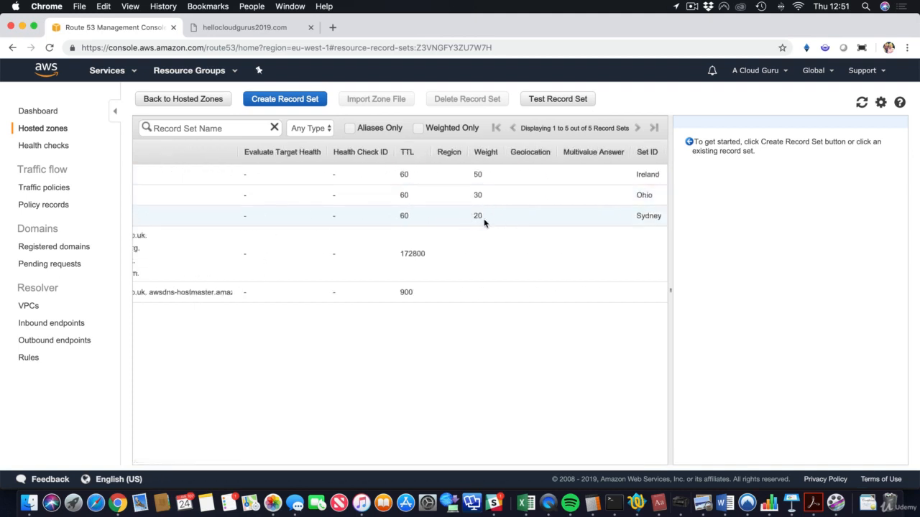
left_click(276, 29)
key("super+r")
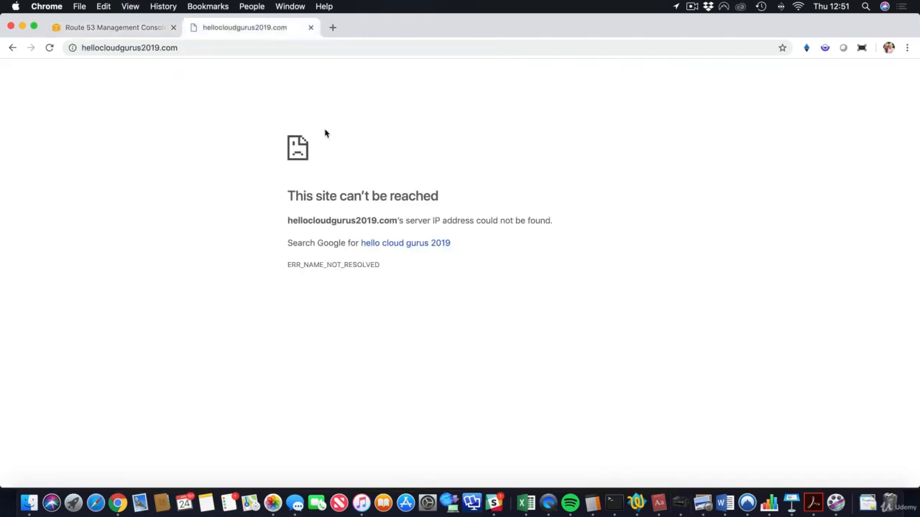
key("super+r")
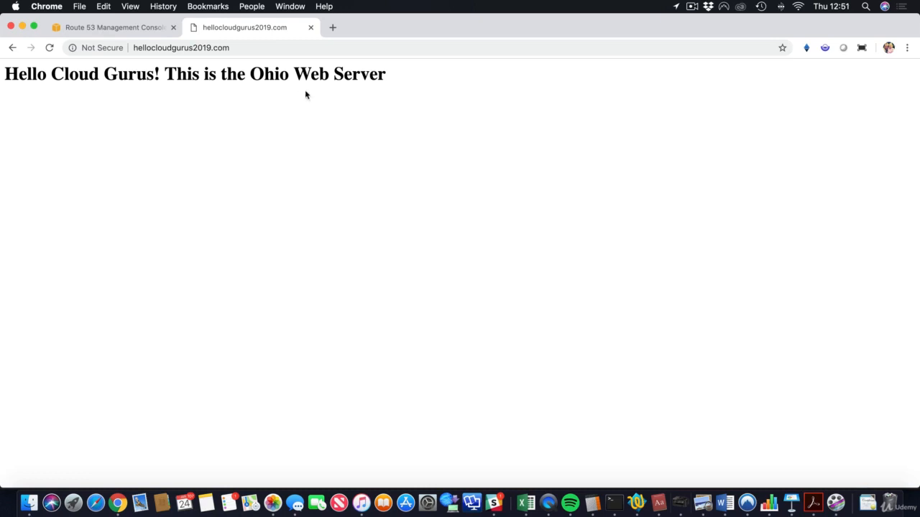
Step: Open the Ireland A record set in the Route 53 record list and turn on its association with a health check
left_click(123, 28)
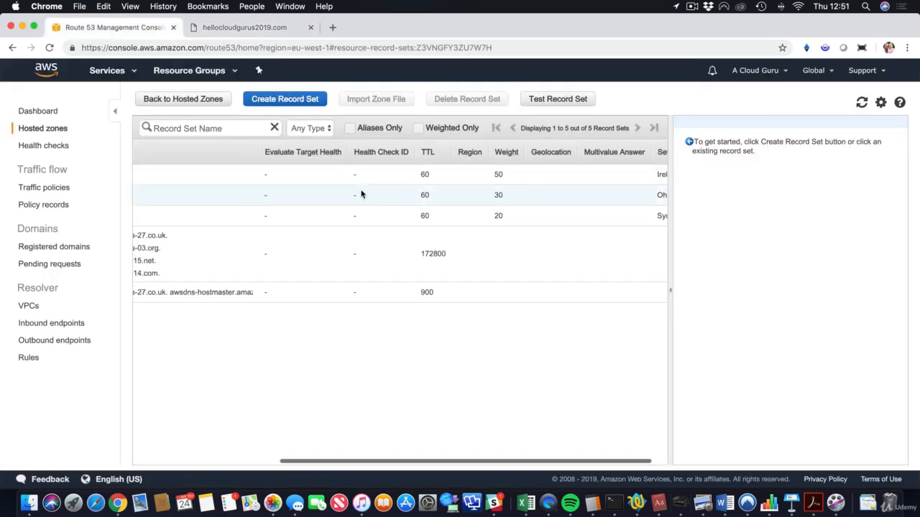
scroll(361, 194, "left", 5)
scroll(361, 194, "right", 5)
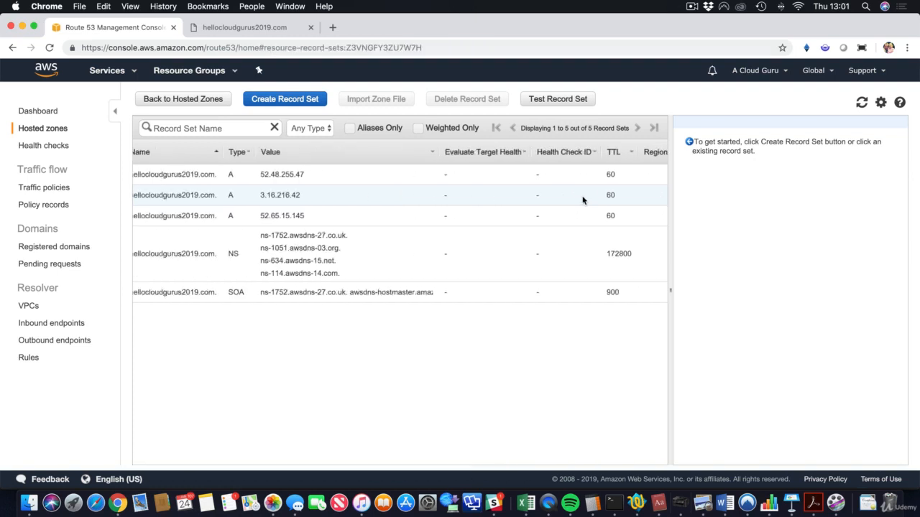
scroll(582, 194, "right", 5)
left_click(567, 177)
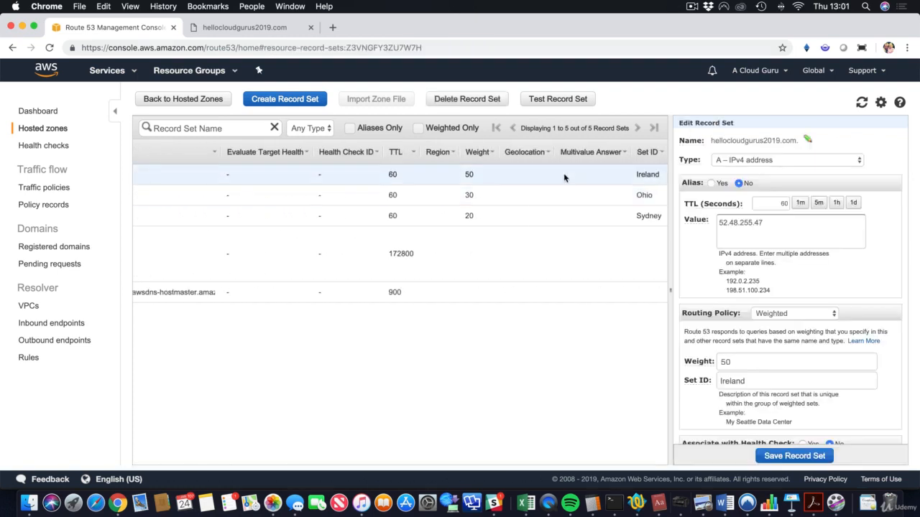
scroll(819, 360, "down", 2)
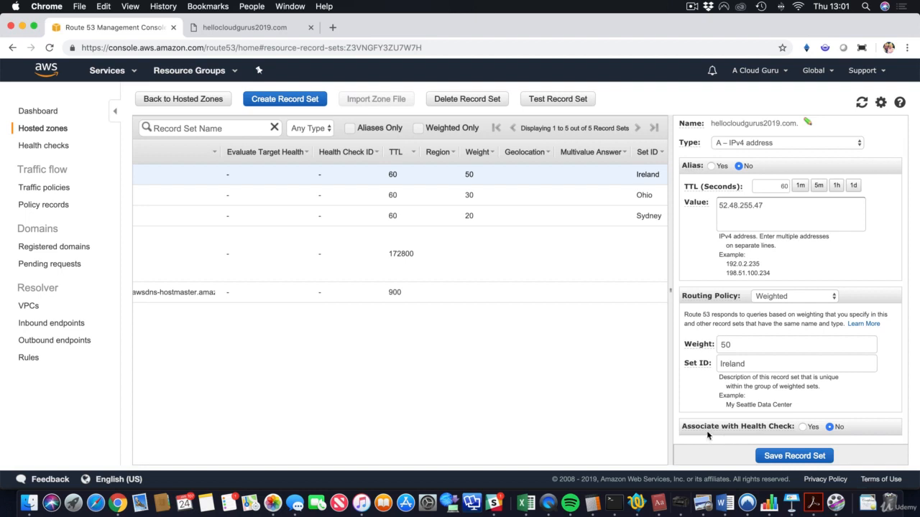
left_click(803, 426)
scroll(802, 425, "down", 3)
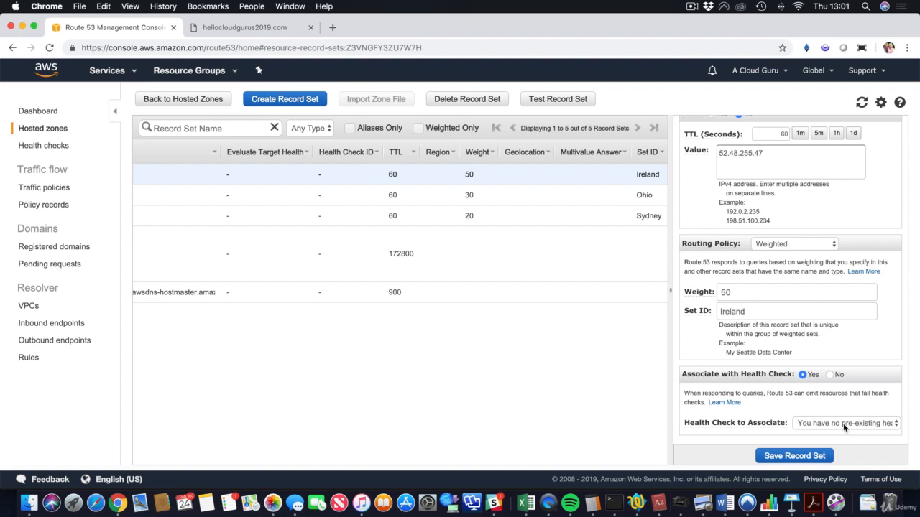
Step: Start a new Route 53 health check and name it Sydney
left_click(63, 149)
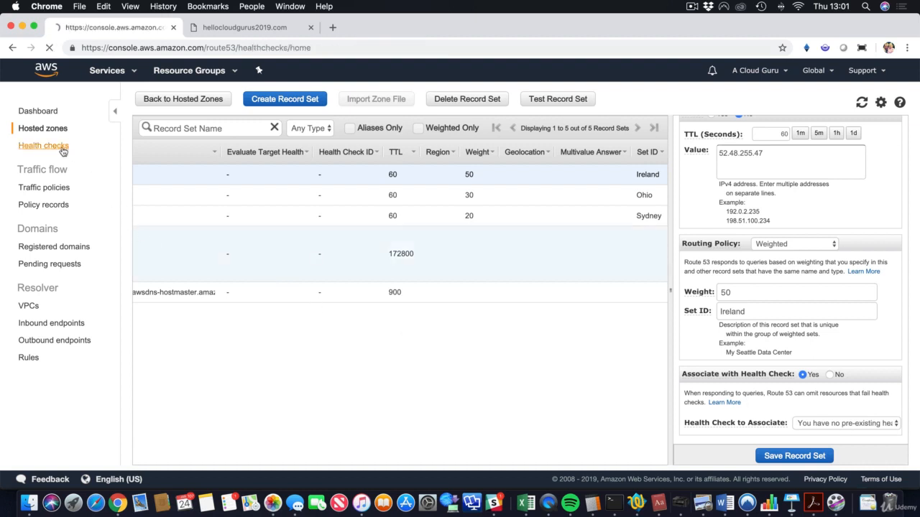
left_click(186, 175)
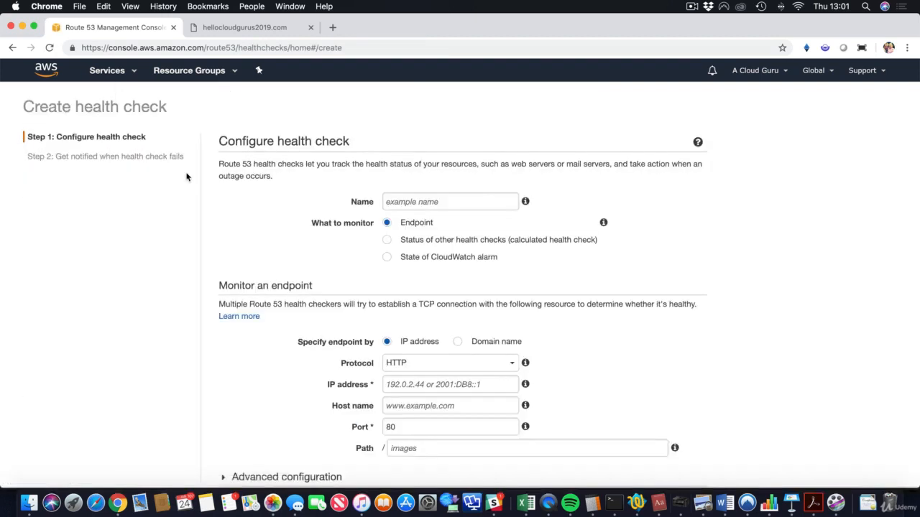
left_click(405, 199)
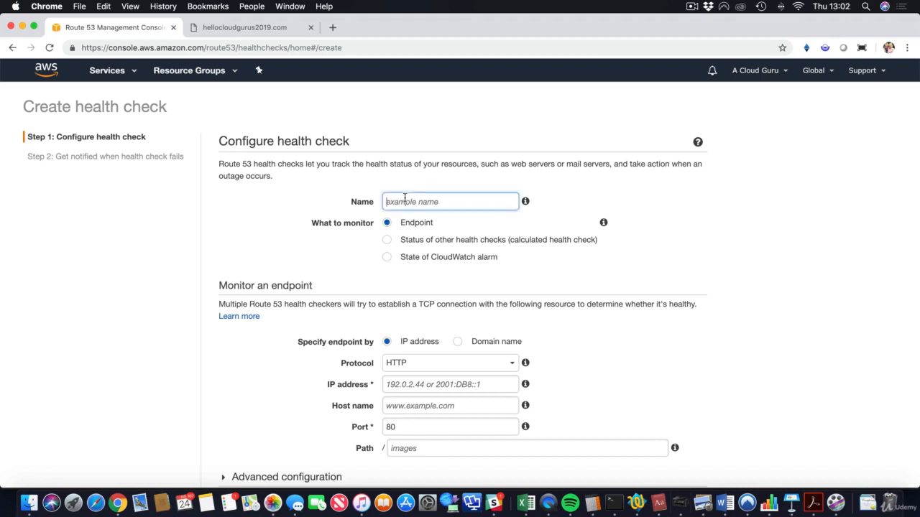
type("Sydney")
Step: Set the IP address of the endpoint monitored by the Sydney health check to 52.65.15.145
scroll(435, 227, "down", 3)
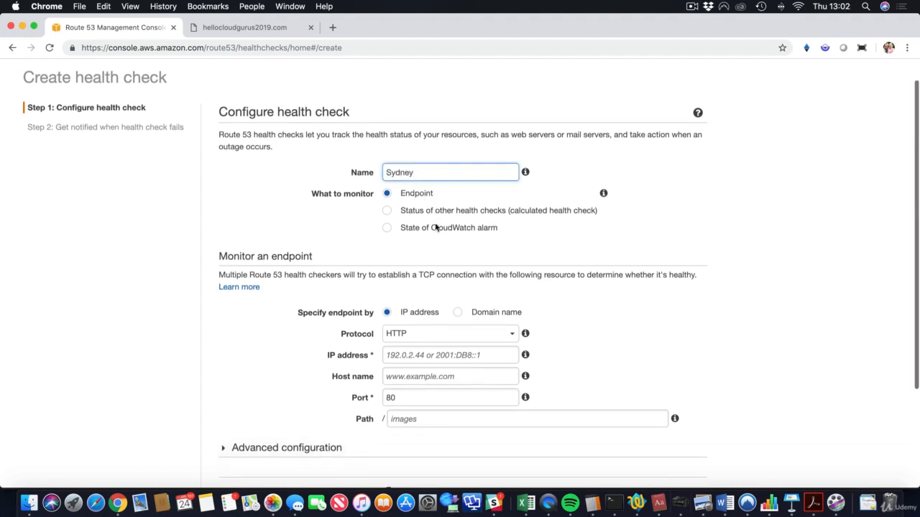
scroll(435, 227, "down", 3)
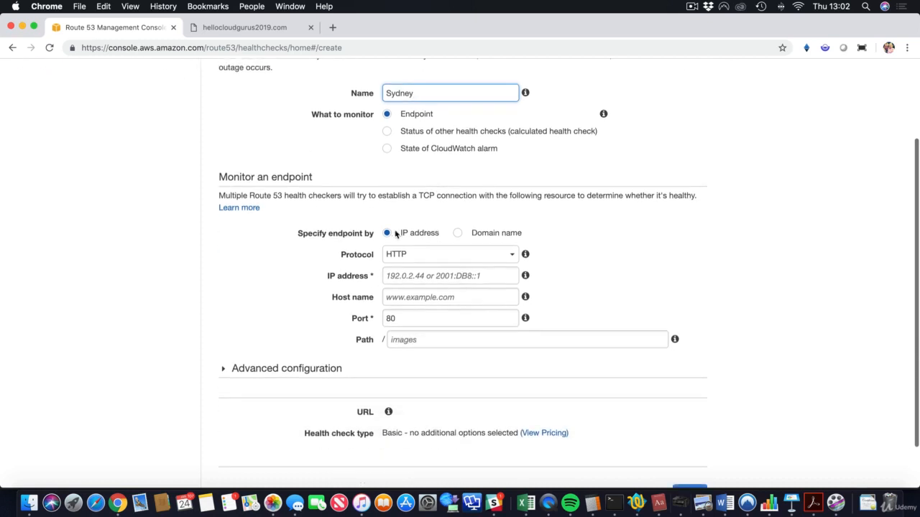
scroll(364, 233, "down", 1)
scroll(424, 212, "down", 2)
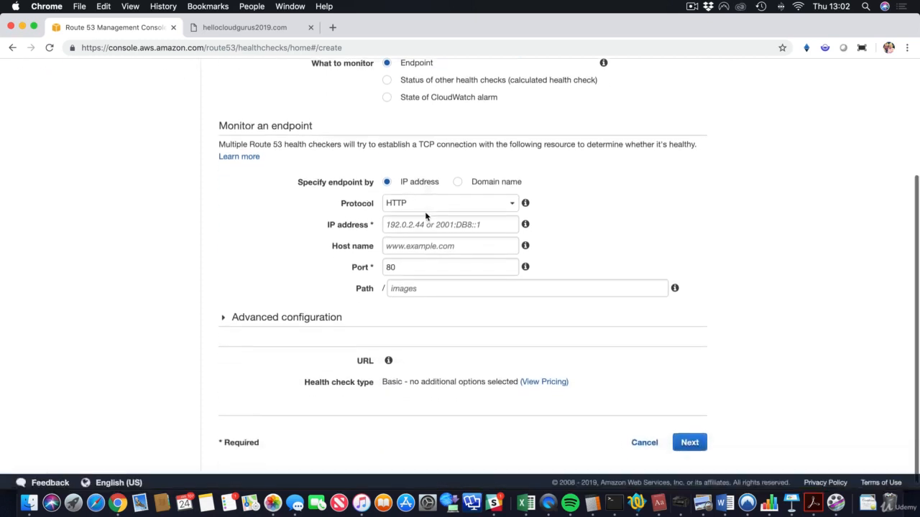
left_click(423, 220)
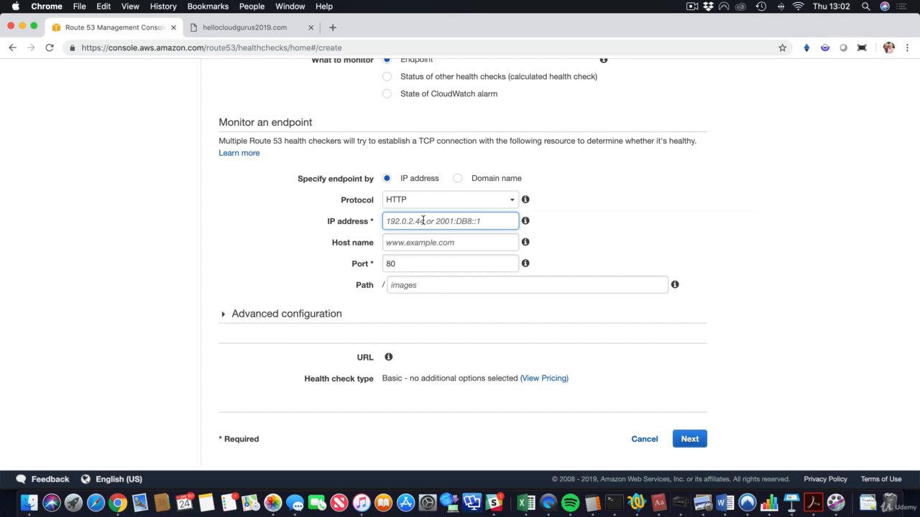
type("52.")
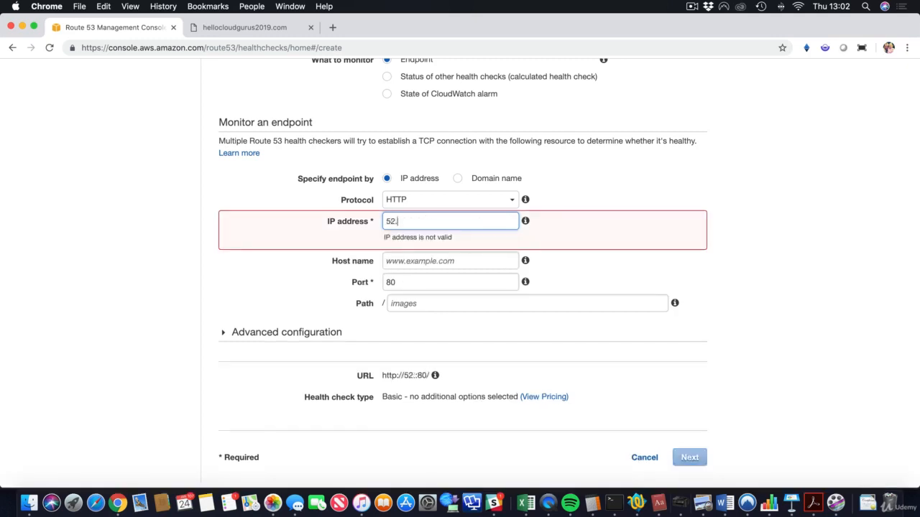
type("65.15.145")
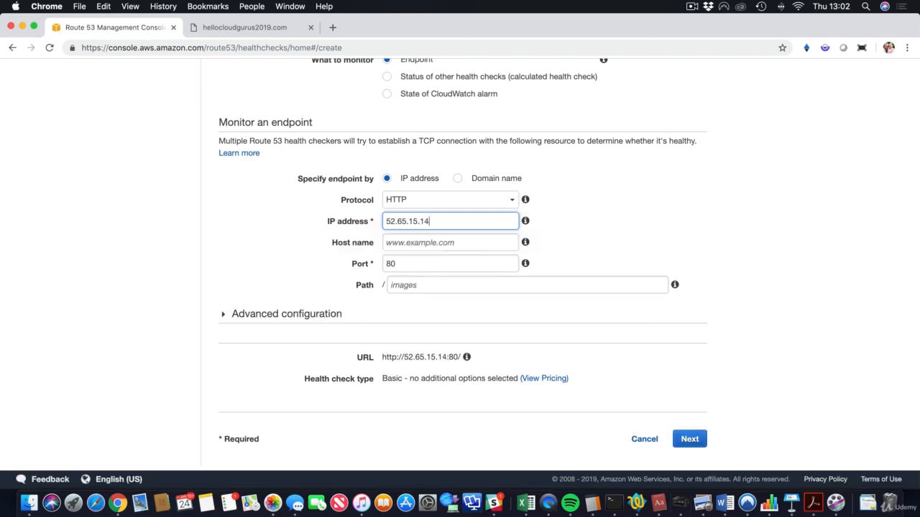
key("Tab")
Step: Set the health check's host name to hellocloudgurus2019.com and its path to index.html
mouse_move(524, 244)
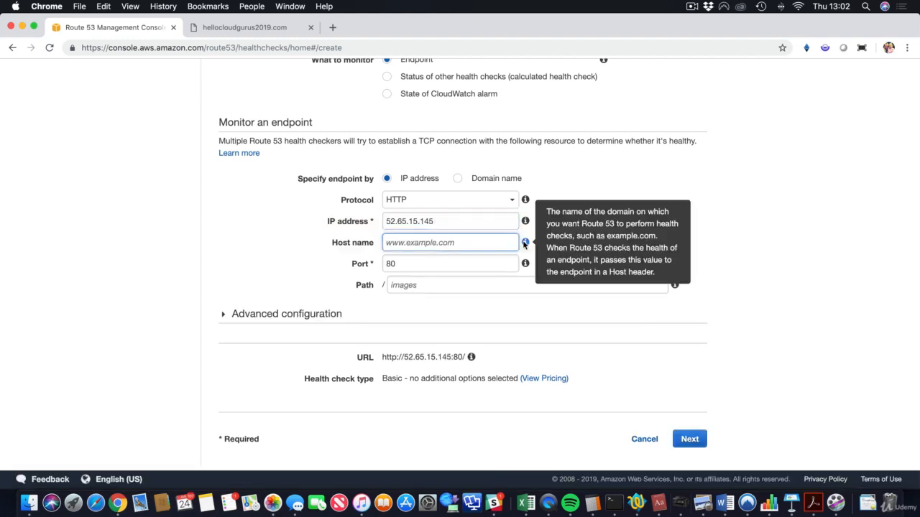
type("hellocloudgurus2019.")
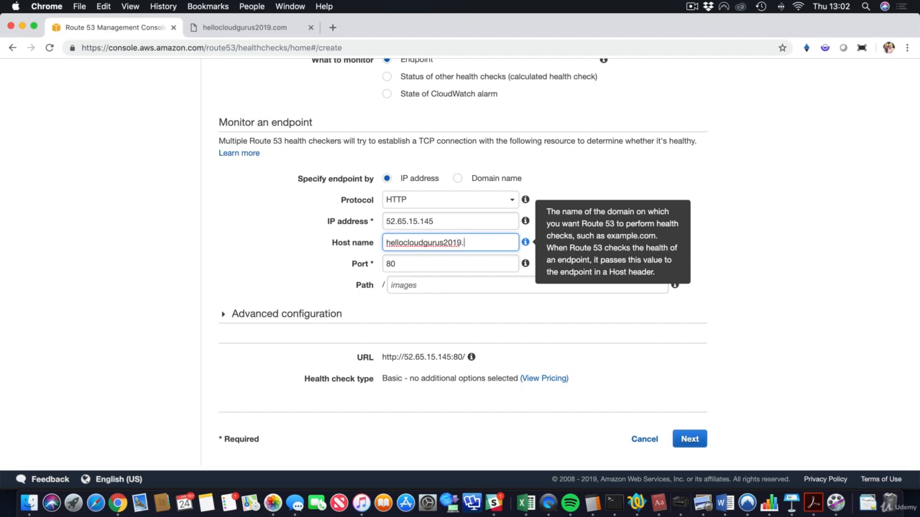
type("com")
left_click(686, 240)
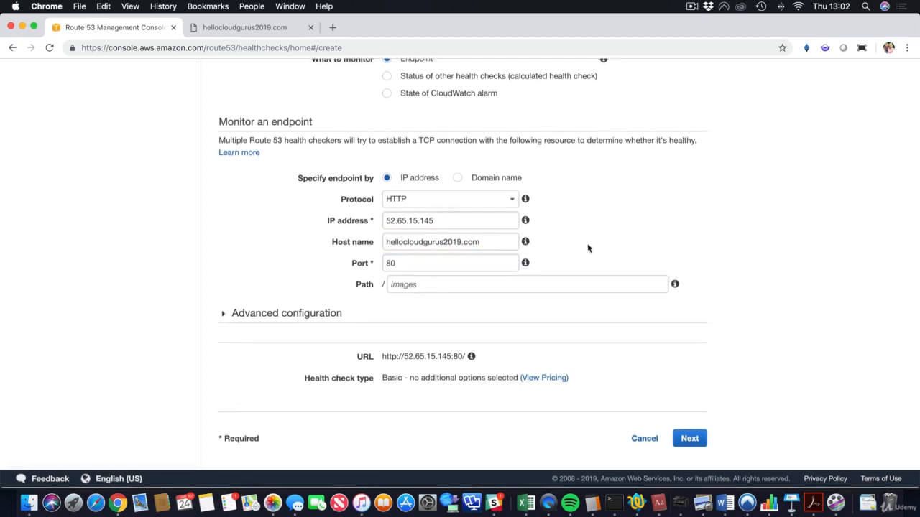
left_click(405, 284)
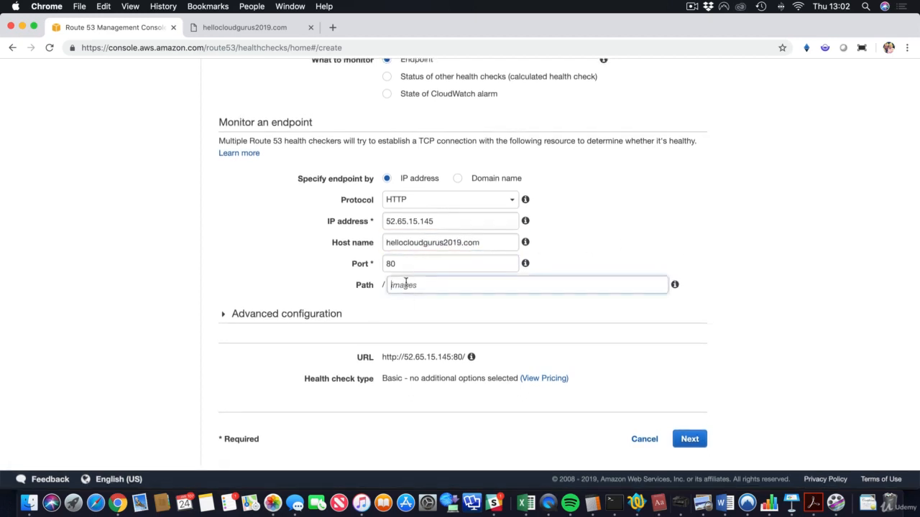
type("index.")
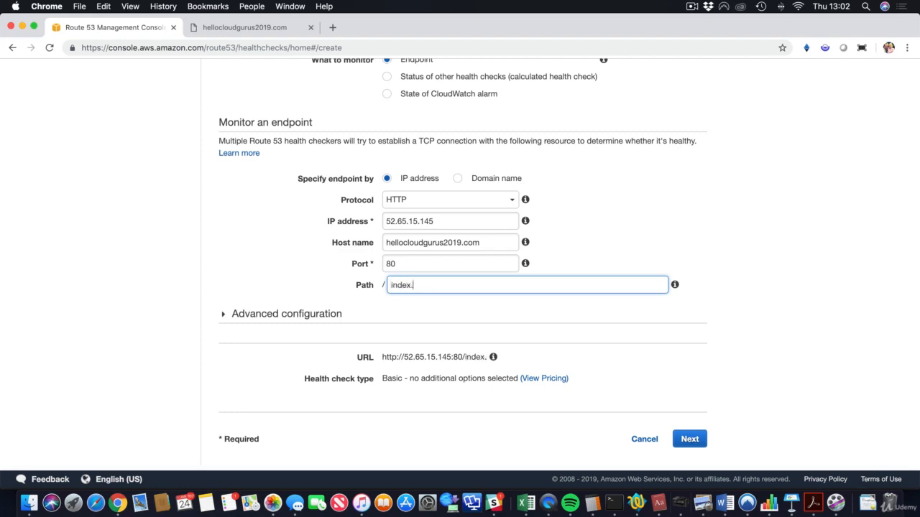
type("html")
left_click(656, 239)
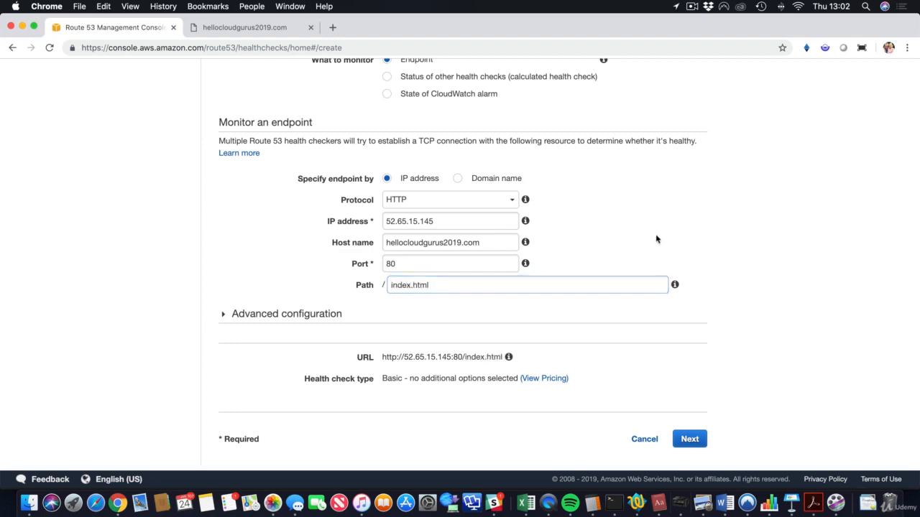
Step: In the health check's advanced configuration, set the request interval to Fast (10 seconds) and the failure threshold to 2
left_click(278, 314)
scroll(277, 318, "down", 2)
scroll(276, 318, "down", 3)
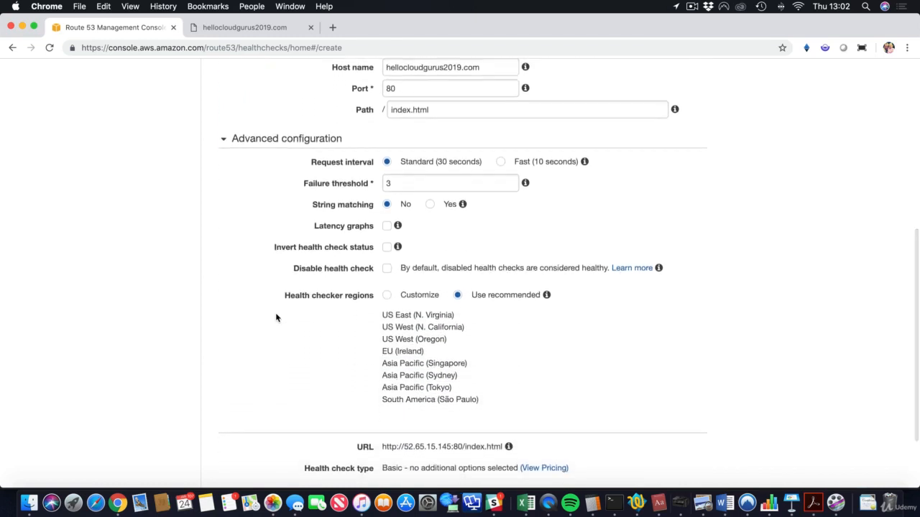
scroll(277, 318, "down", 1)
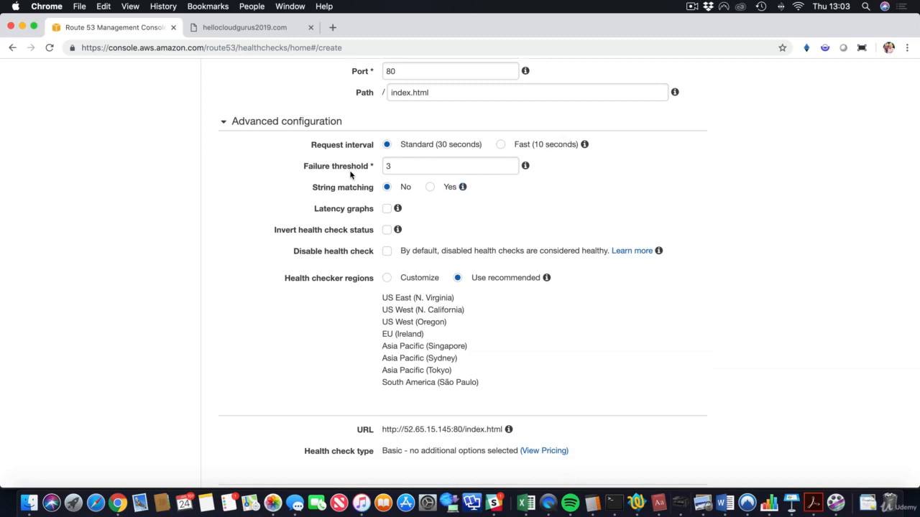
left_click(500, 145)
left_click(417, 166)
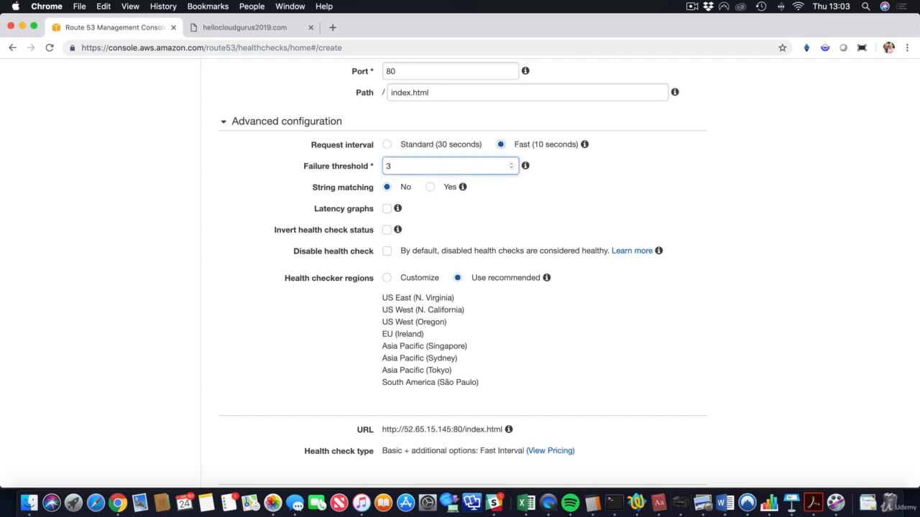
key("BackSpace")
type("2")
left_click(611, 194)
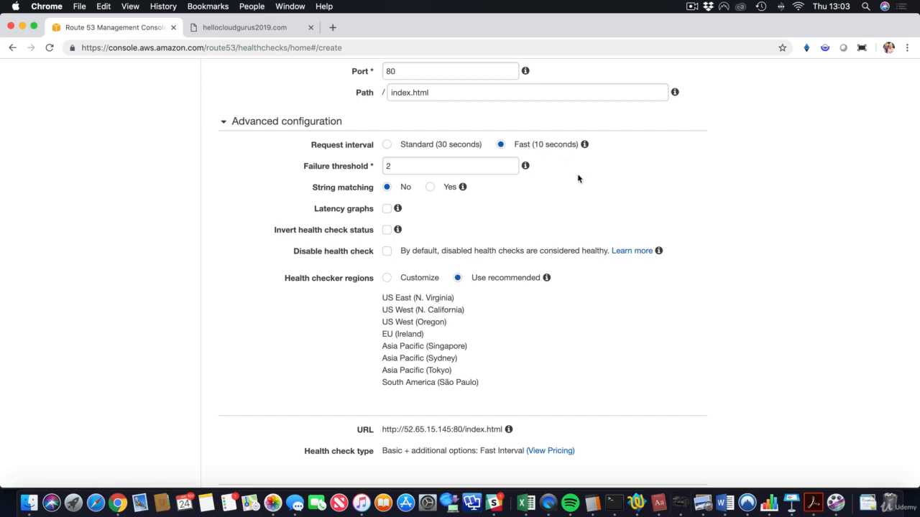
Step: Create the Sydney health check without an alarm, and open the record sets of the hellocloudgurus2019.com hosted zone
scroll(579, 179, "down", 1)
scroll(578, 178, "down", 4)
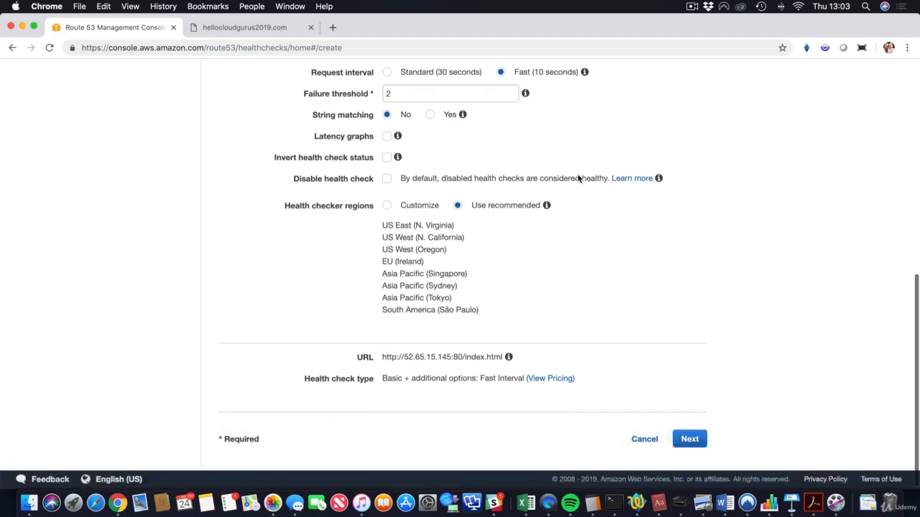
left_click(690, 437)
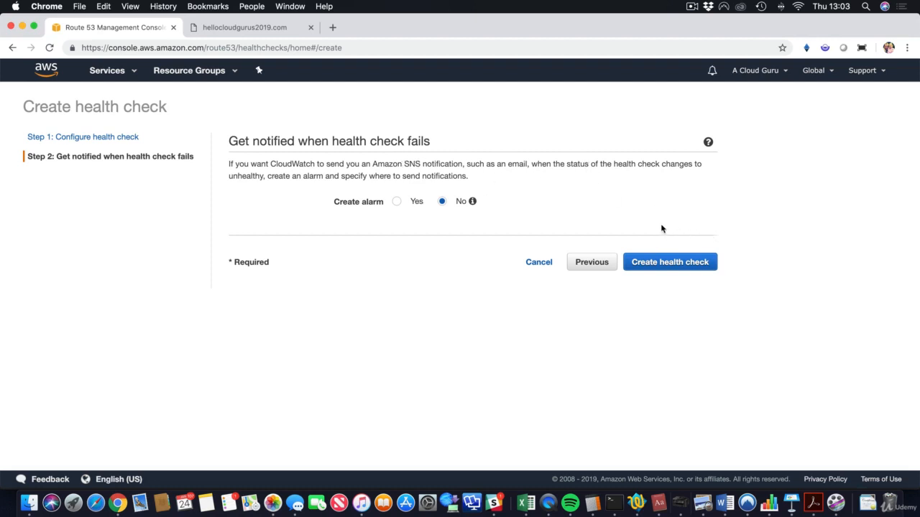
left_click(691, 264)
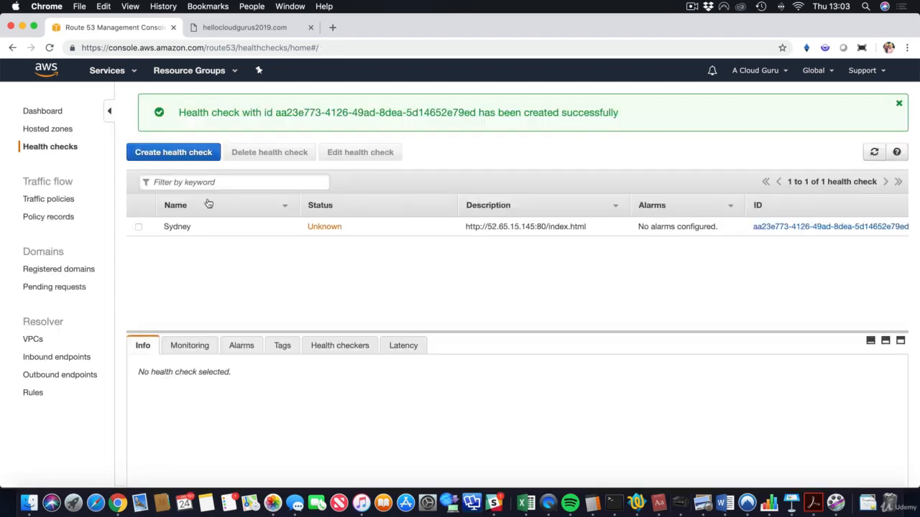
left_click(49, 128)
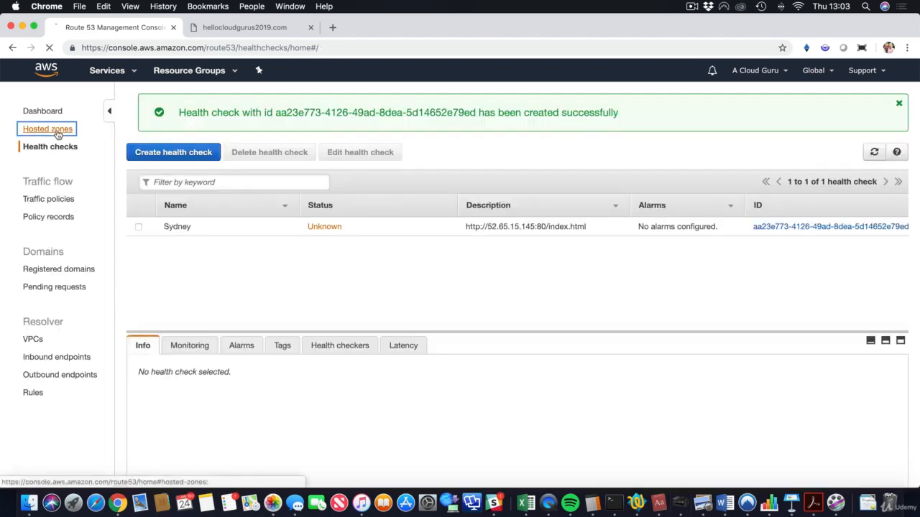
left_click(230, 176)
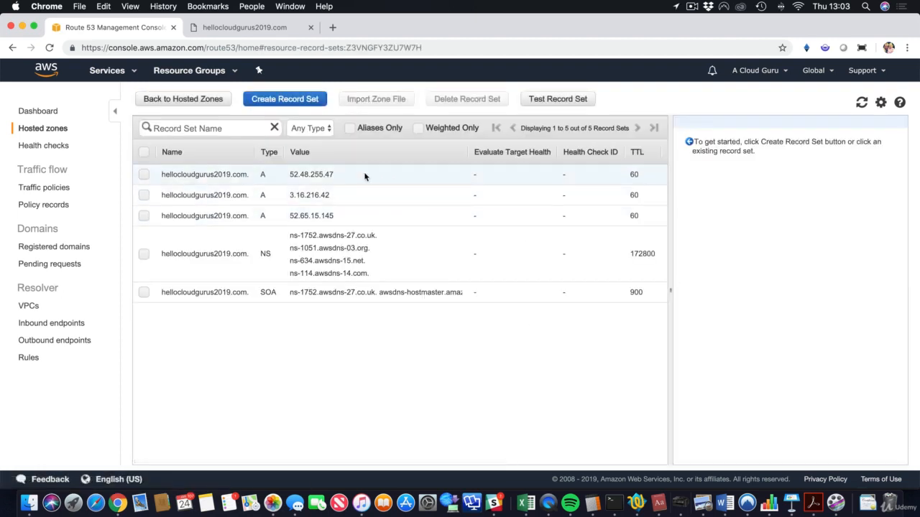
left_click(368, 178)
scroll(869, 338, "down", 1)
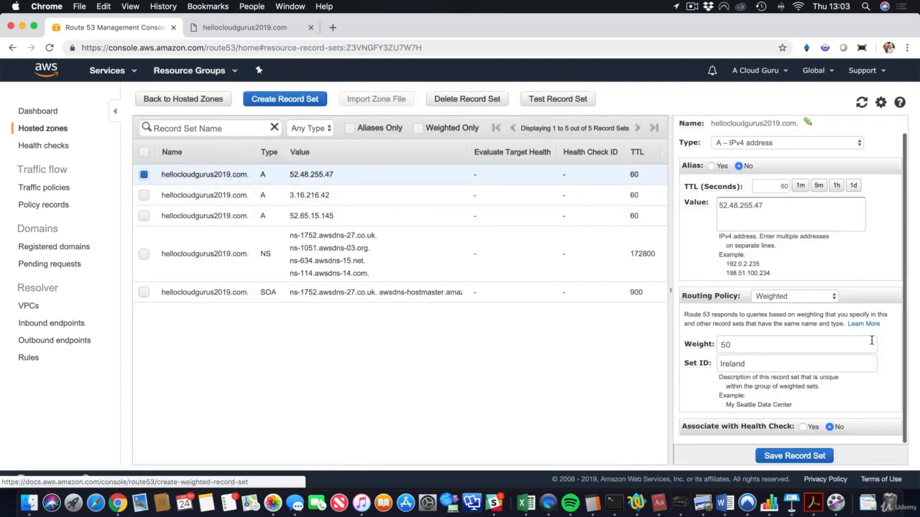
left_click(811, 426)
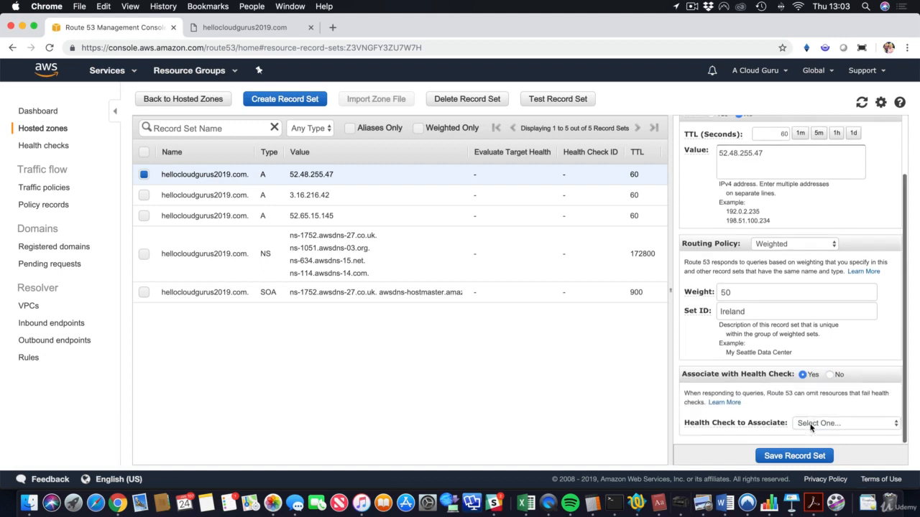
left_click(810, 424)
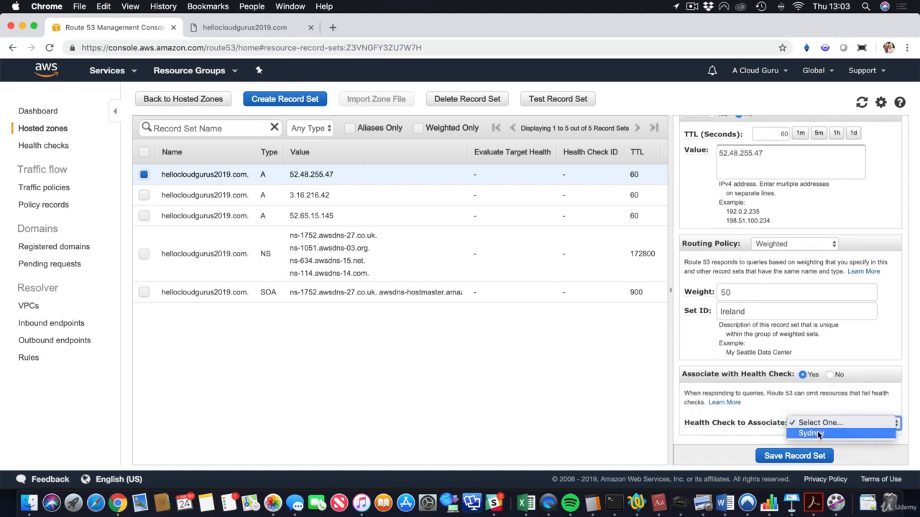
left_click(812, 434)
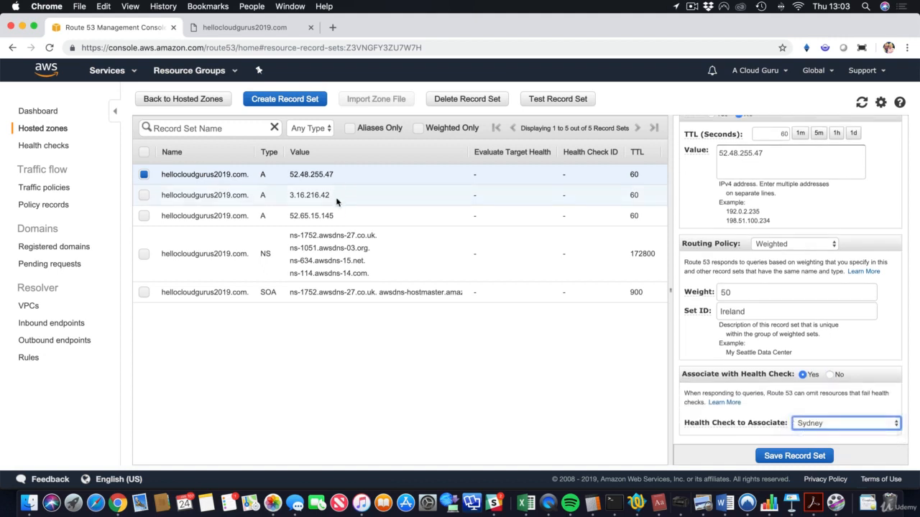
Step: Associate the Sydney A record set (52.65.15.145) with the Sydney health check and save the record set
left_click(342, 217)
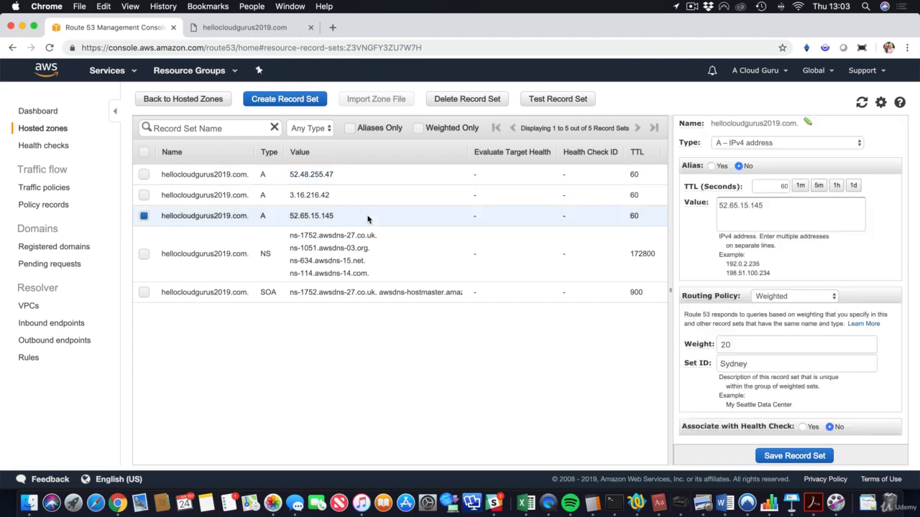
scroll(368, 217, "right", 3)
scroll(368, 217, "left", 3)
scroll(843, 402, "down", 1)
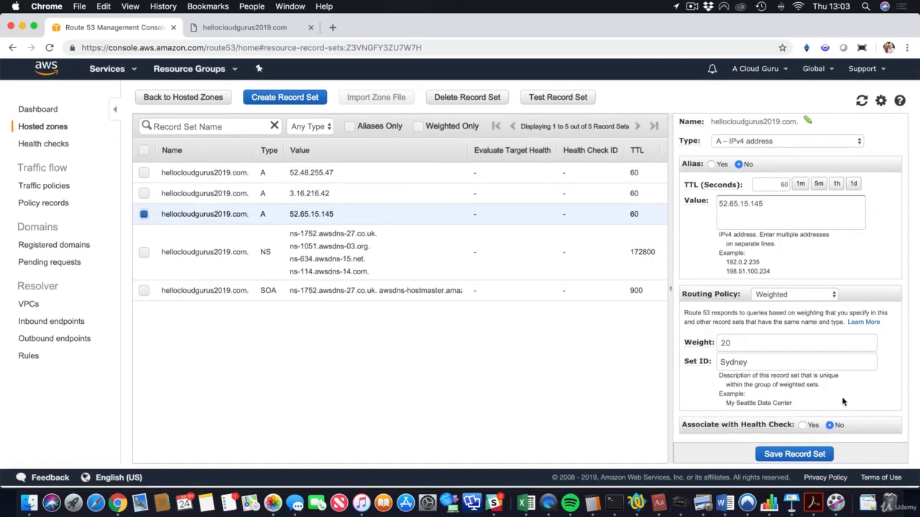
left_click(803, 425)
left_click(807, 422)
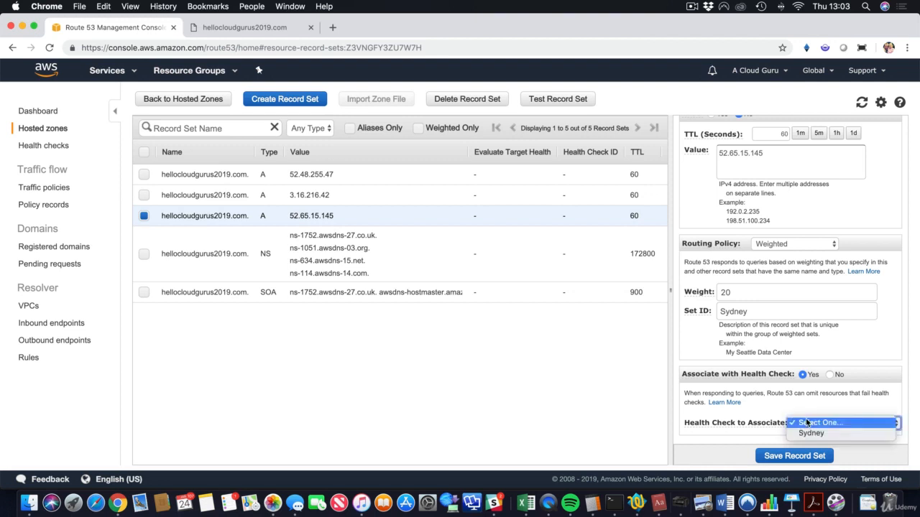
left_click(817, 433)
left_click(785, 458)
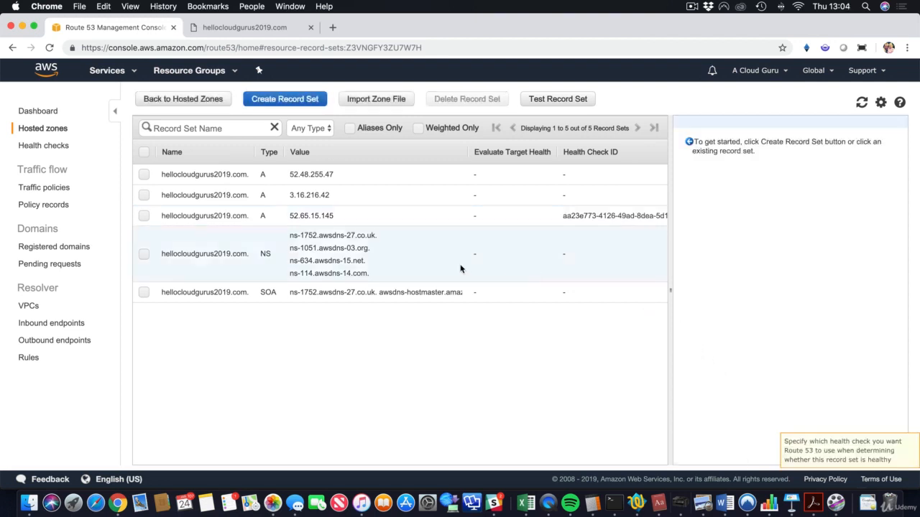
Step: Open the list of health checks and refresh it to check the status of the Ohio, Ireland and Sydney endpoints
left_click(51, 146)
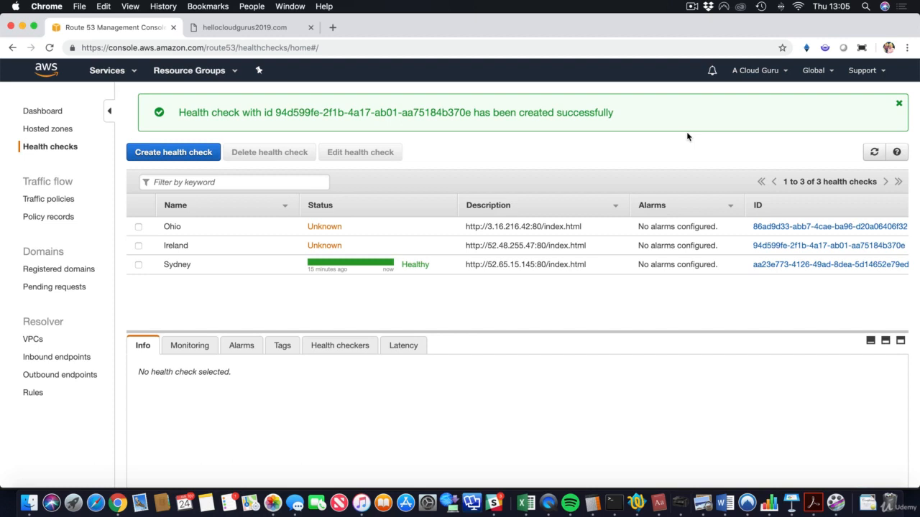
left_click(874, 152)
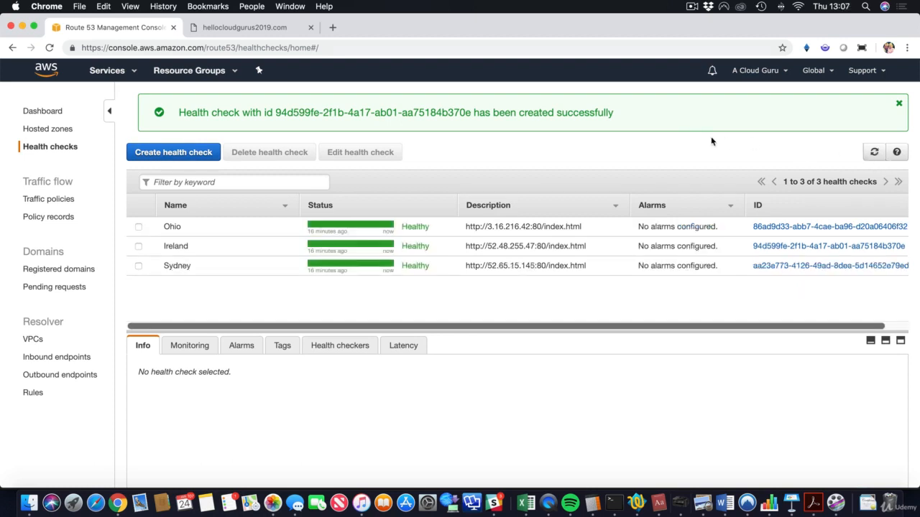
Step: Delete the three weighted A record sets from the hellocloudgurus2019.com hosted zone
left_click(59, 129)
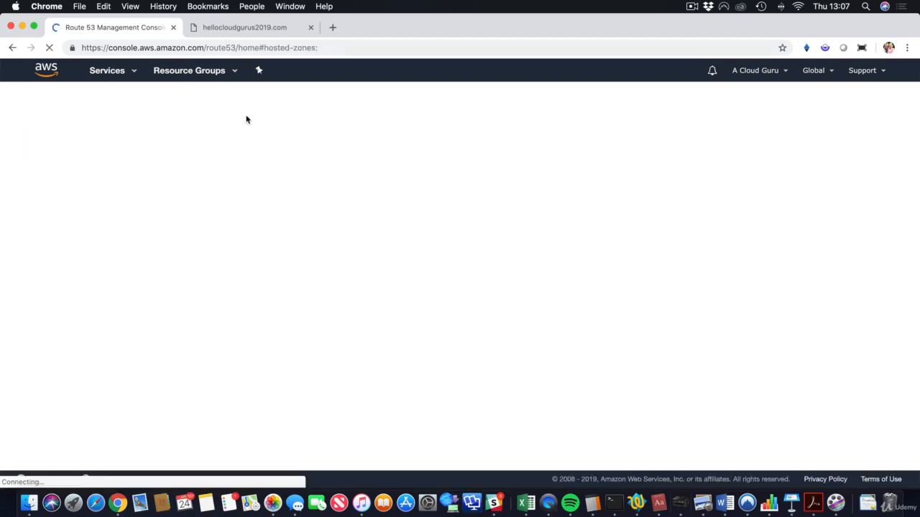
left_click(214, 175)
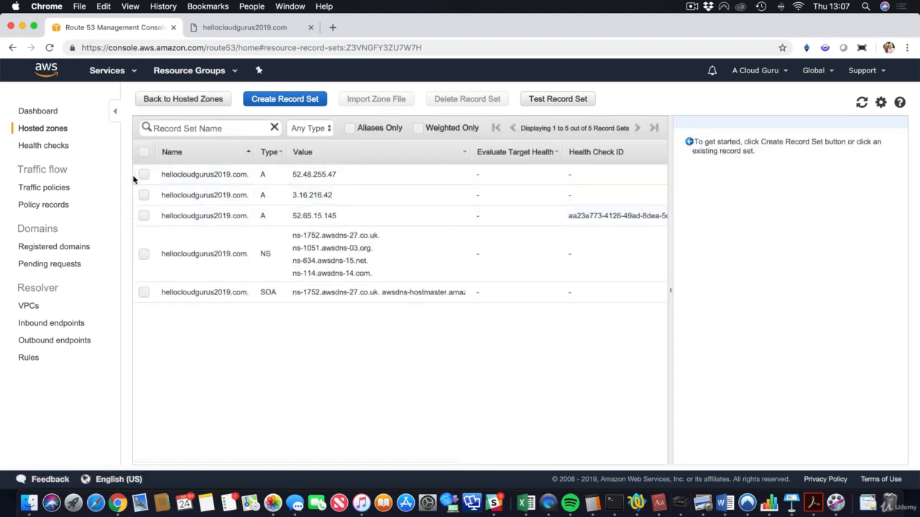
left_click(144, 175)
left_click(144, 195)
left_click(143, 216)
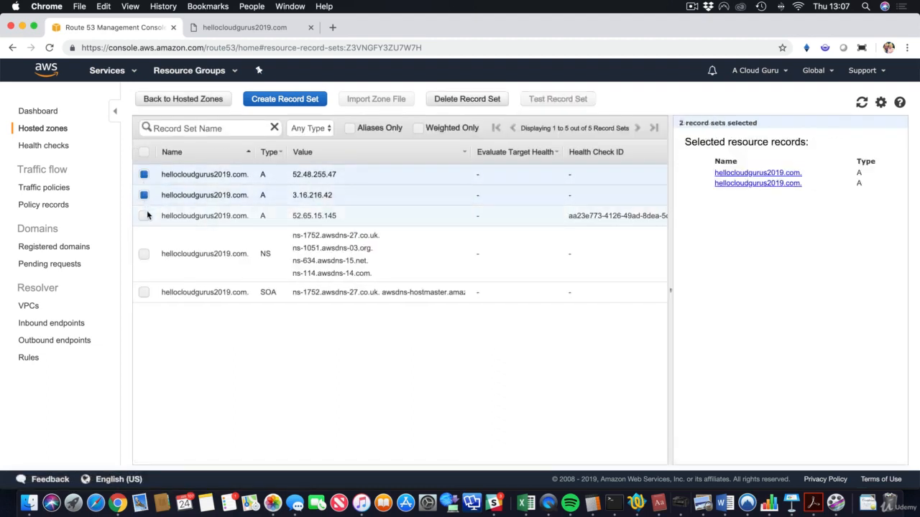
left_click(457, 100)
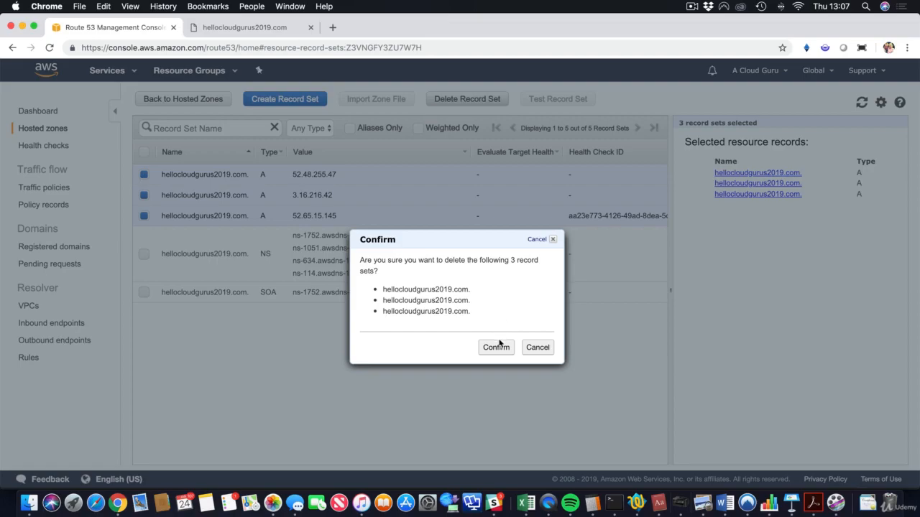
left_click(495, 347)
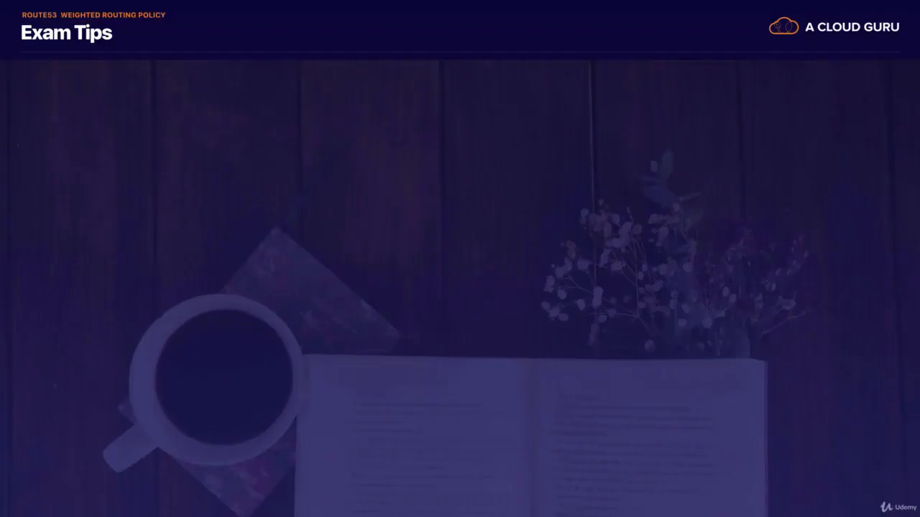